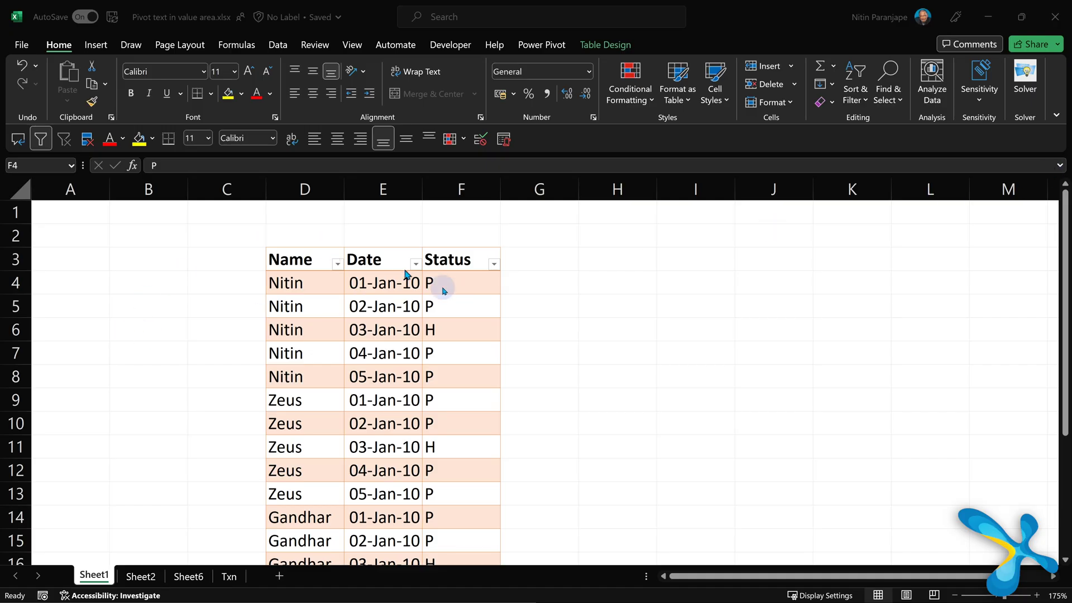
Build a PivotTable on a new sheet with Name in rows, Date in columns and Count of Status
key("alt+d")
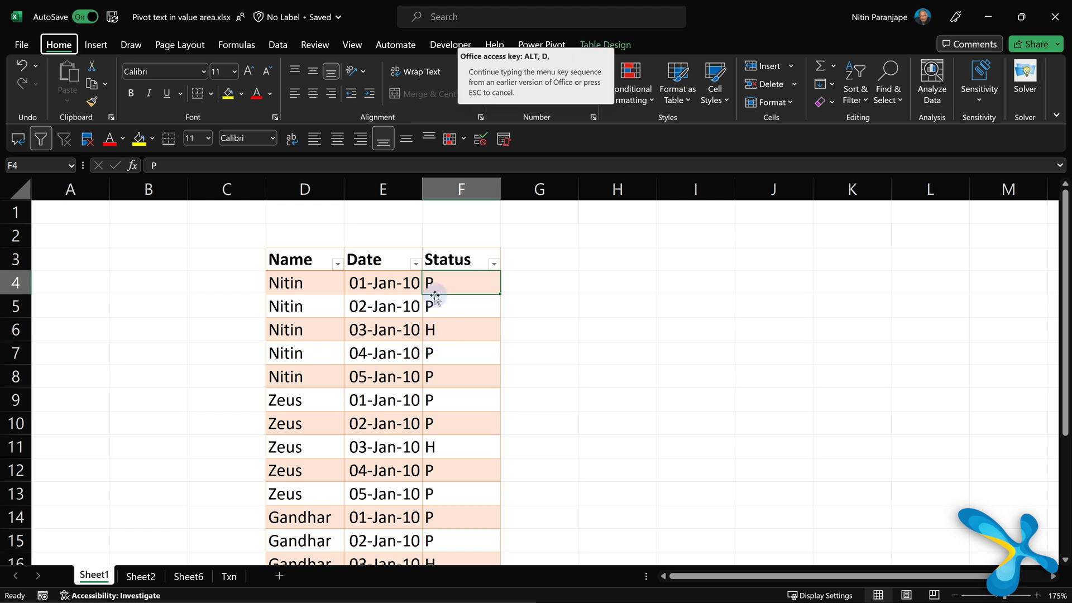
key("p")
key("f")
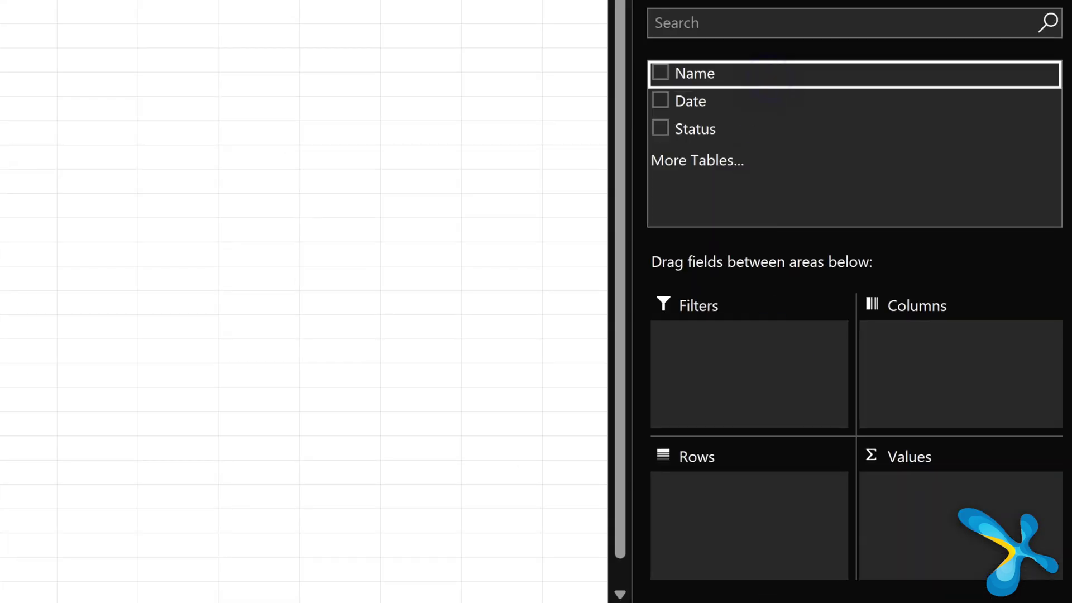
left_click_drag(862, 272, 893, 509)
left_click_drag(702, 116, 893, 363)
left_click_drag(724, 132, 918, 500)
left_click(513, 184)
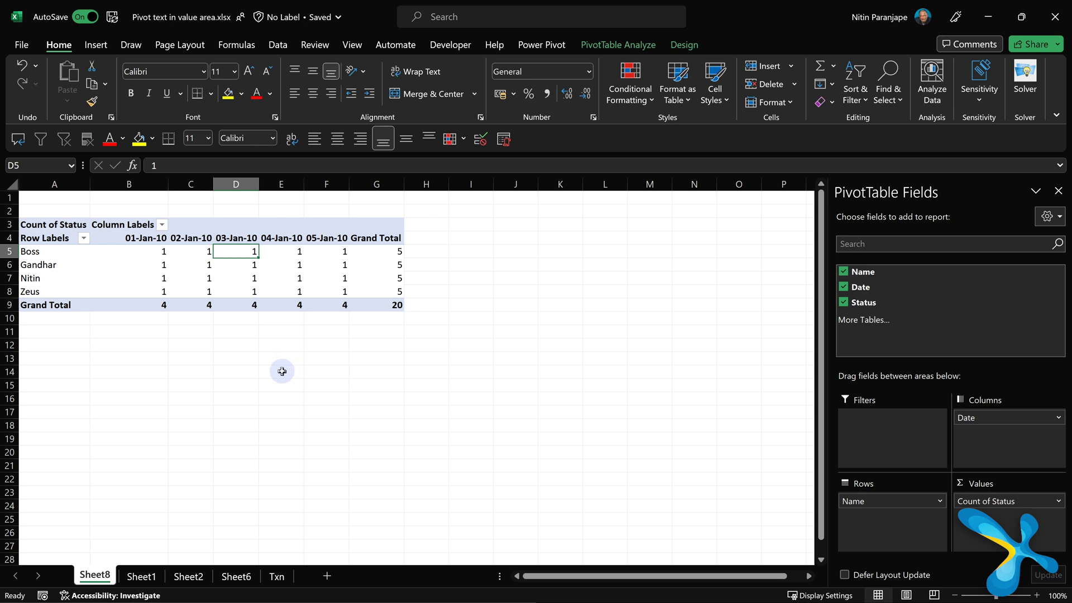
Go to Sheet2 and select a cell in its numeric status-code table
left_click(193, 578)
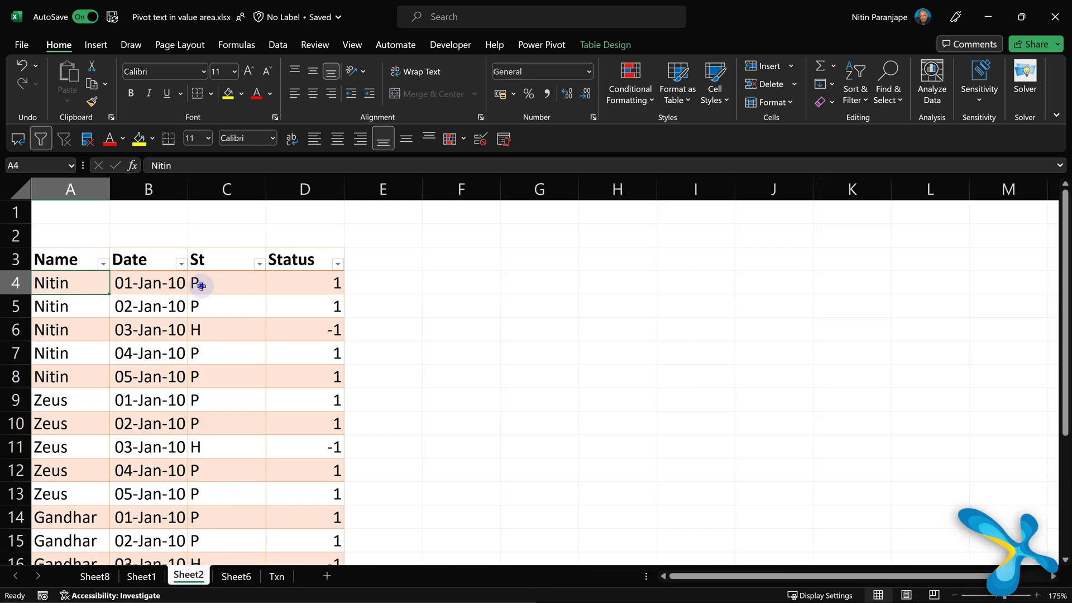
left_click(194, 294)
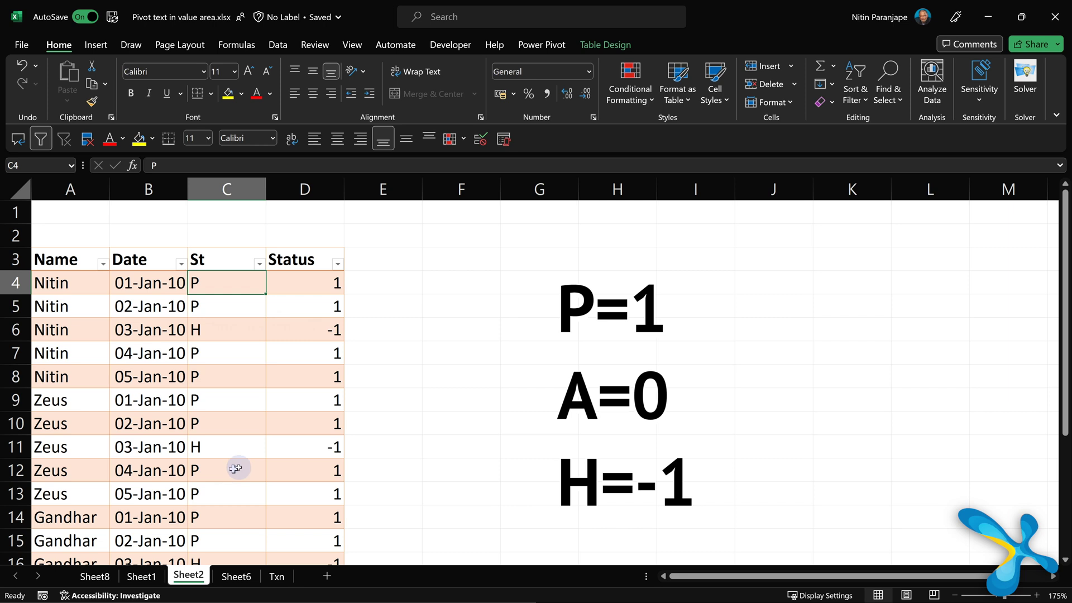
scroll(239, 468, "down", 3)
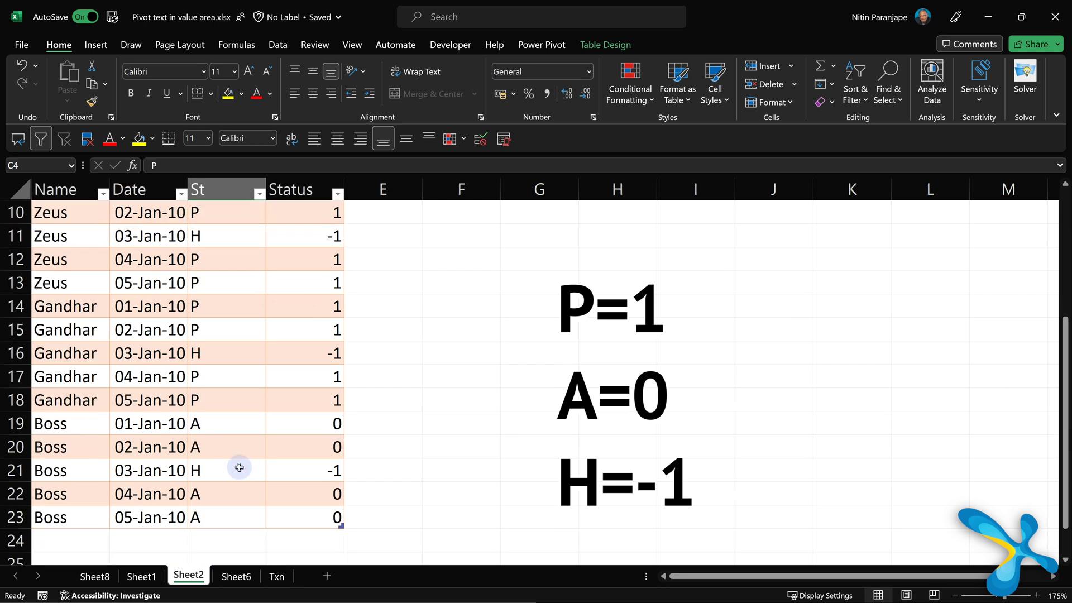
left_click(330, 492)
Insert a PivotTable on a new sheet summing Status by Name and Date, then select its value cells
key("alt+n")
key("v")
key("t")
key("Return")
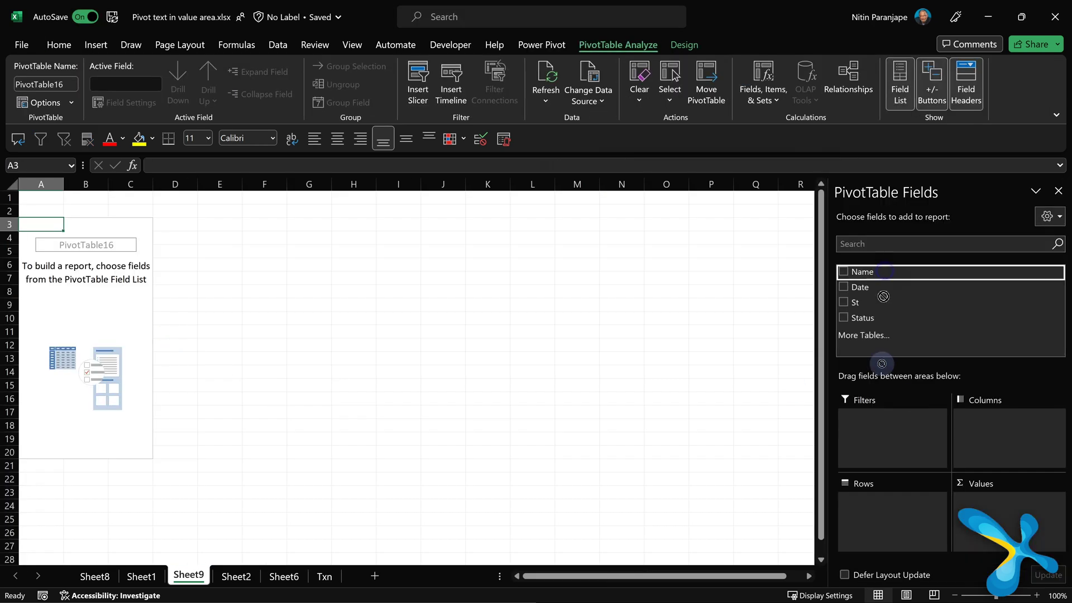
left_click(844, 271)
left_click(844, 286)
left_click(843, 317)
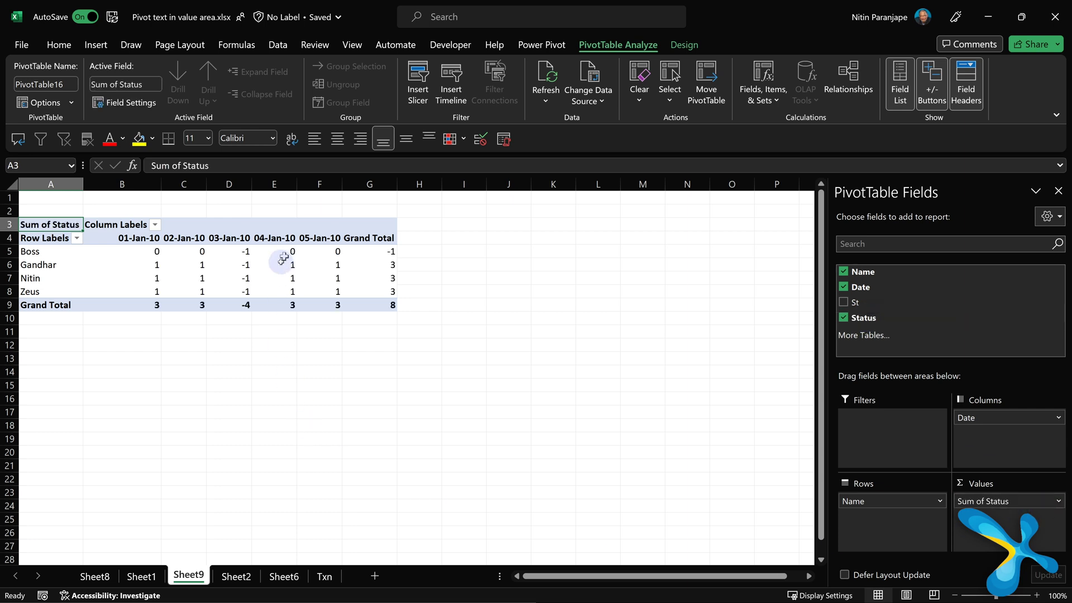
left_click_drag(145, 251, 321, 293)
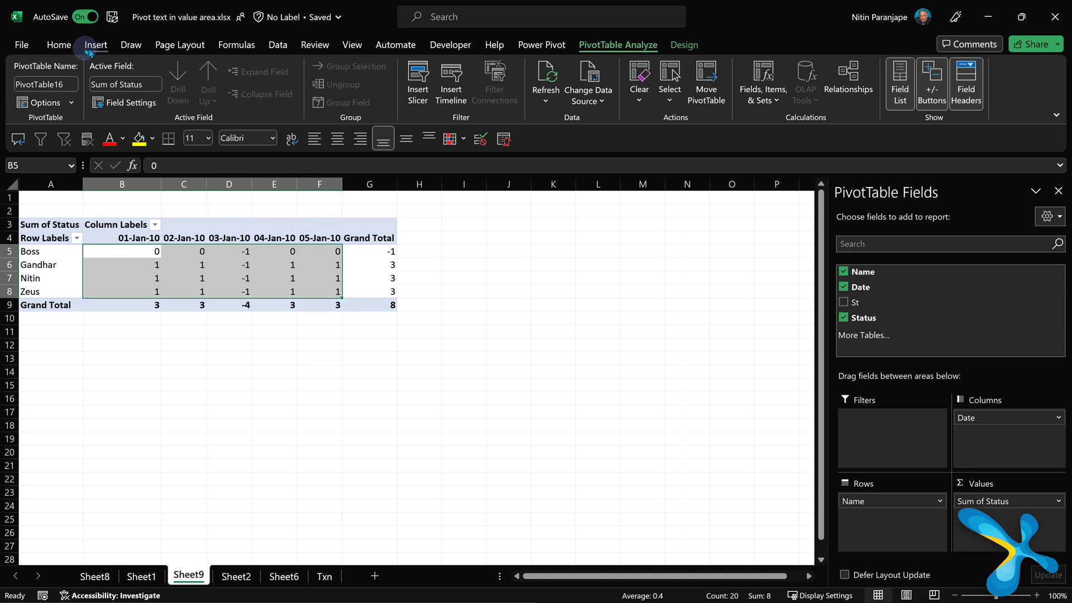
Start an Equal To 1 highlight rule on the pivot values using a custom format
left_click(60, 46)
left_click(633, 99)
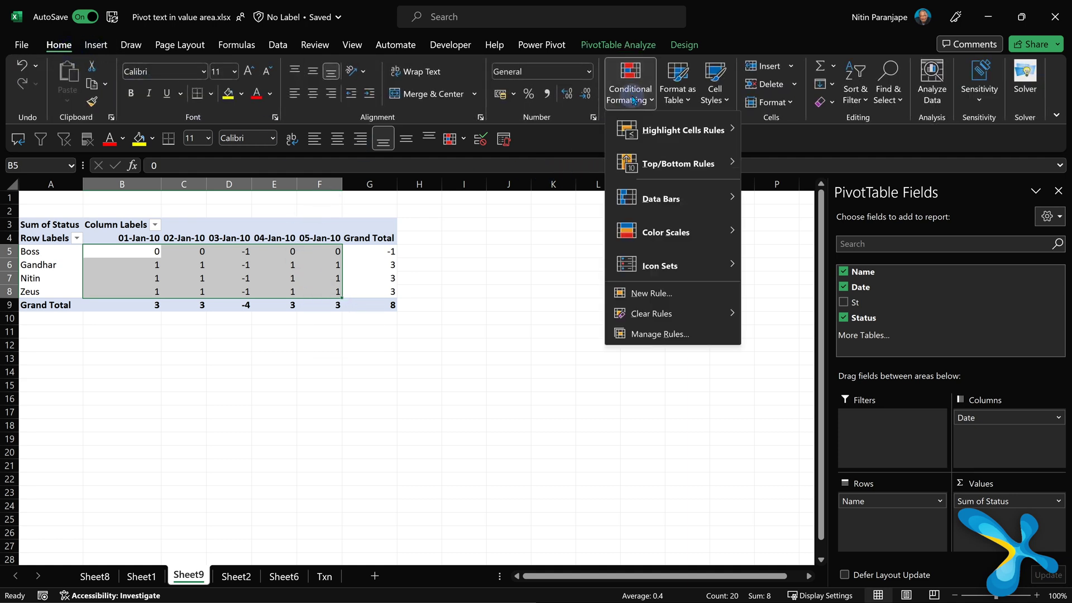
mouse_move(648, 125)
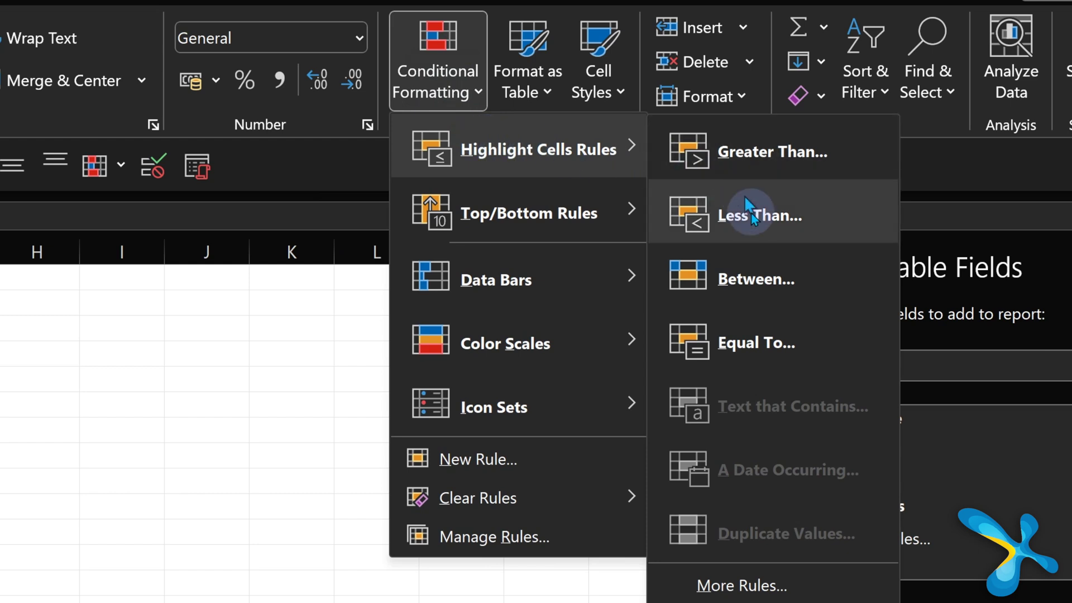
left_click(742, 347)
type("1")
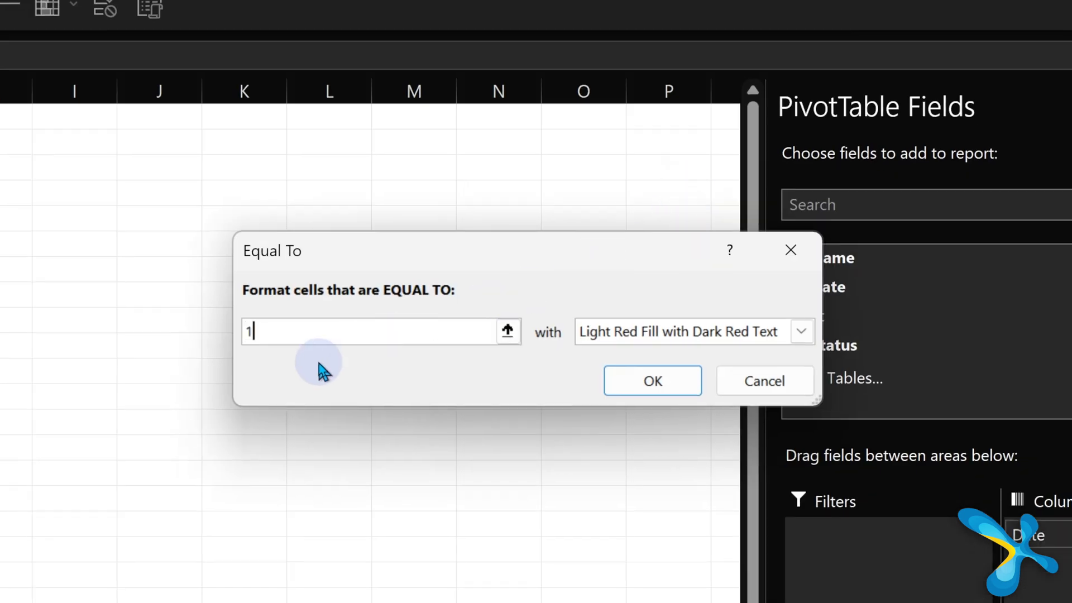
left_click(688, 333)
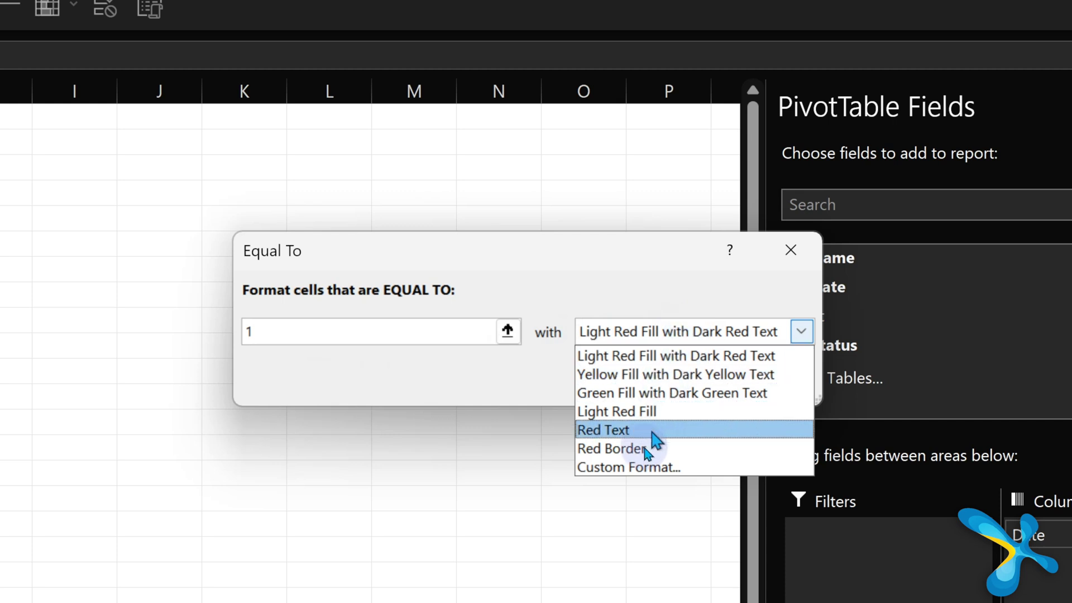
left_click(643, 467)
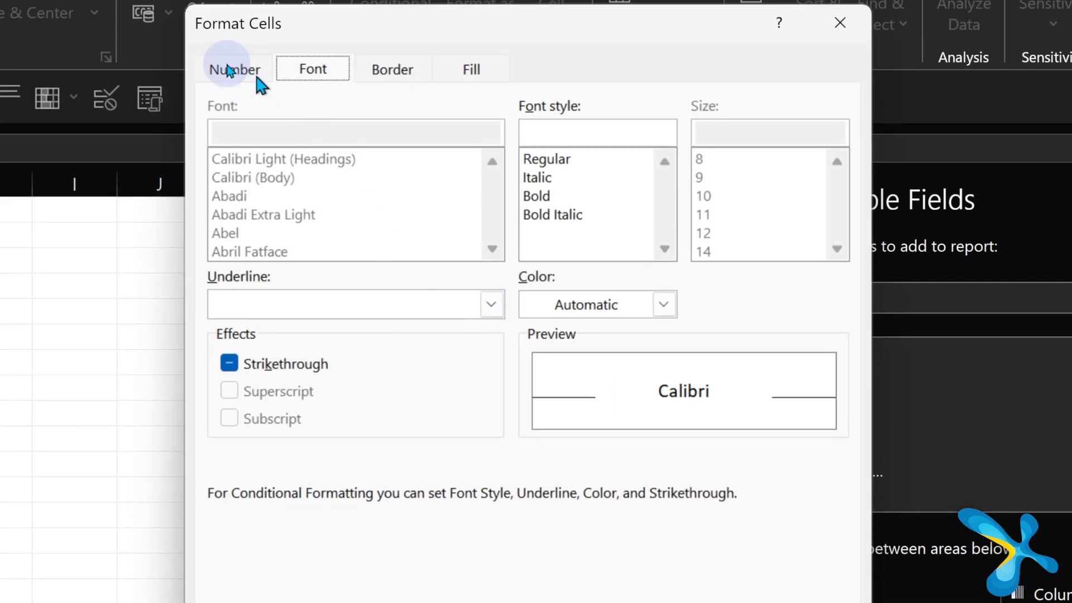
Set the rule's custom number format to "Present" and apply it
left_click(223, 68)
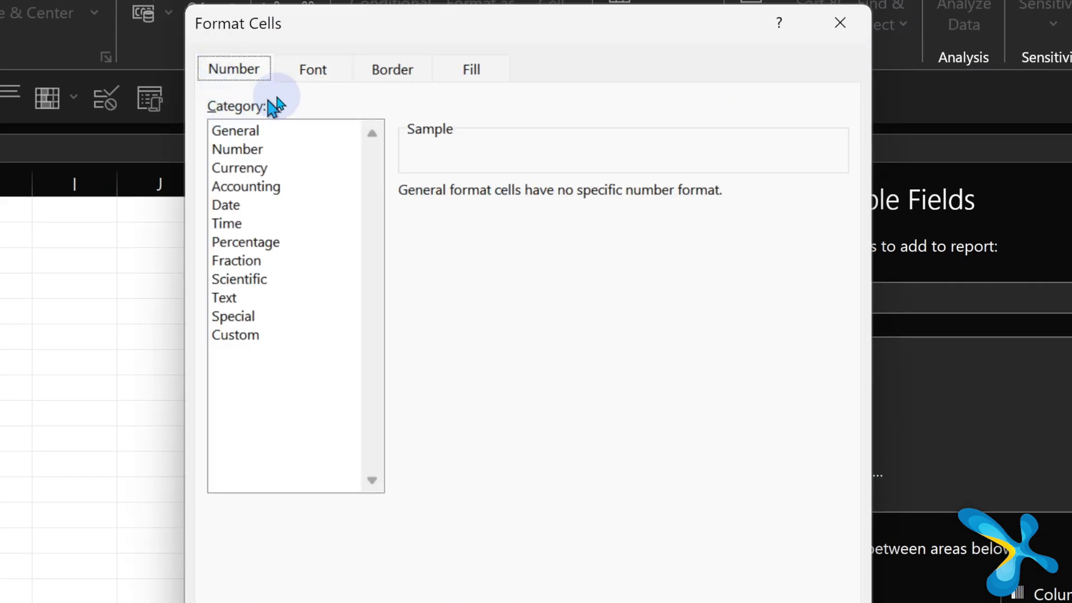
left_click(245, 336)
left_click(246, 335)
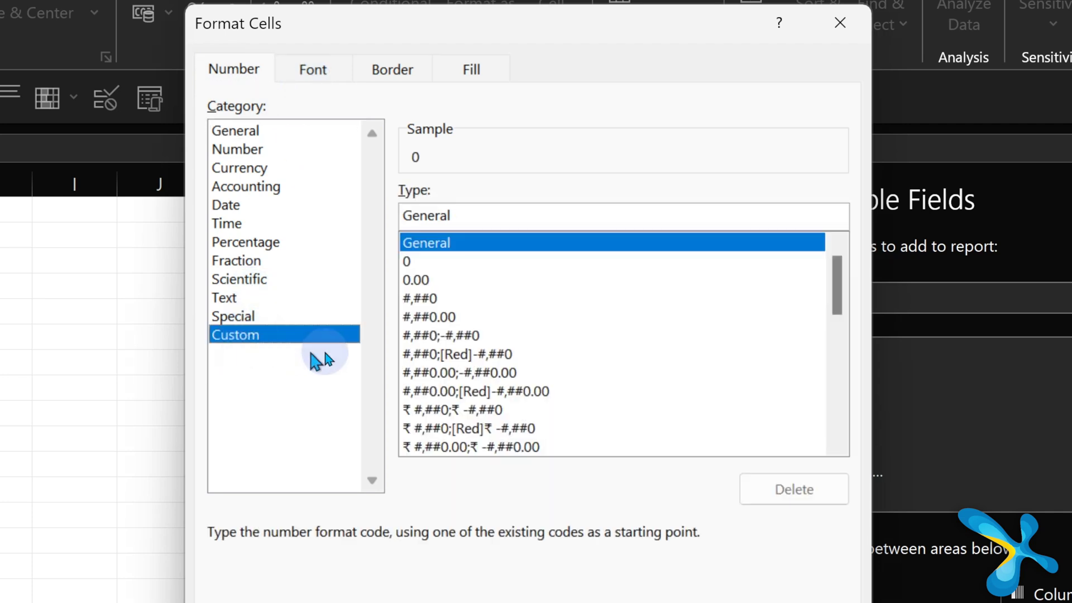
double_click(484, 213)
type("\"Pre")
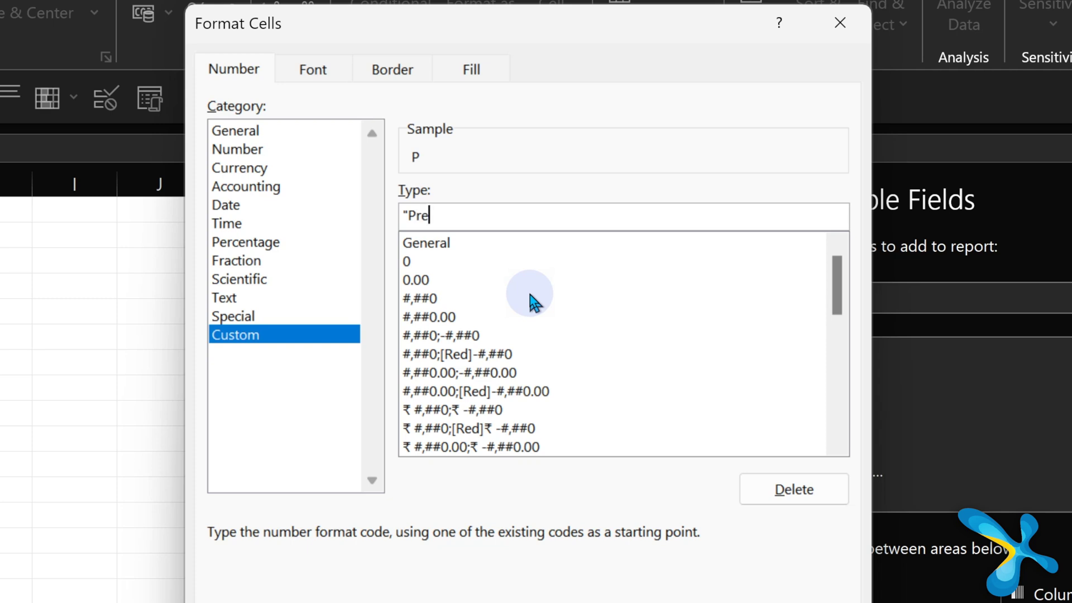
type("sent\"")
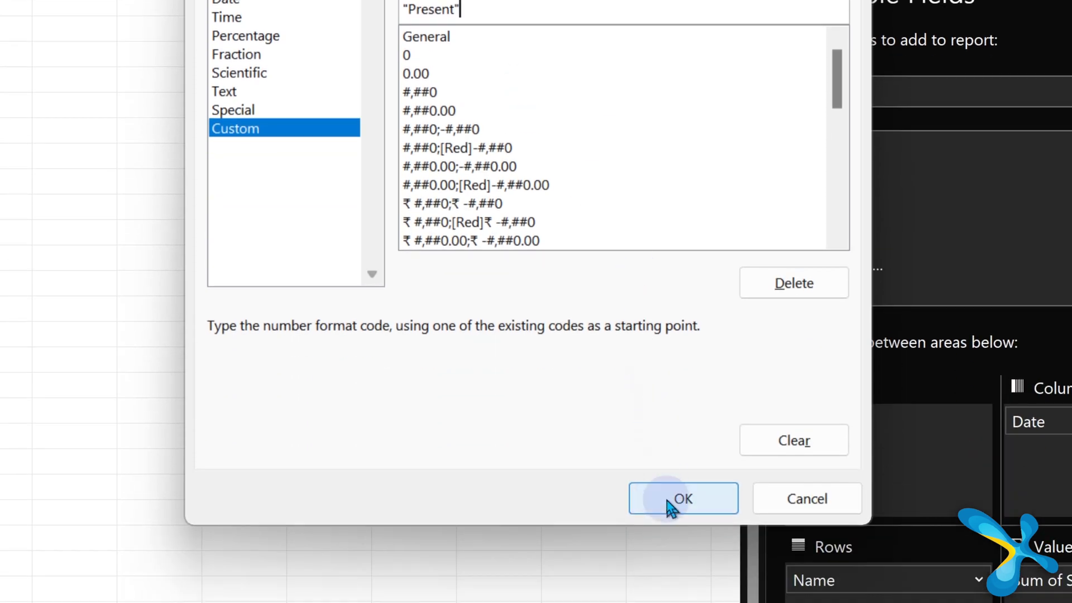
left_click(667, 500)
left_click(651, 270)
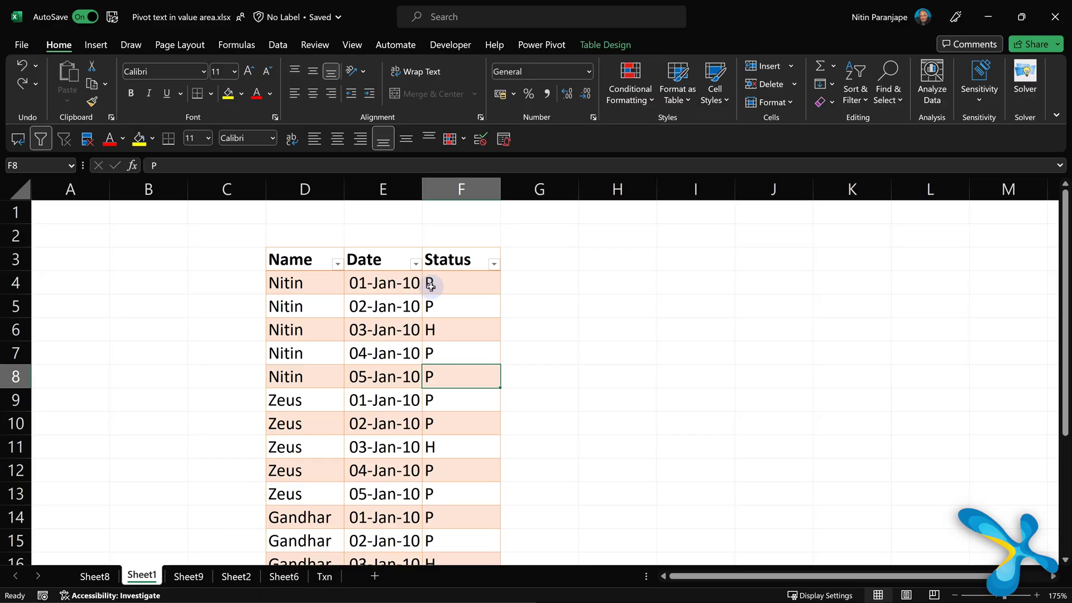
Insert a PivotTable from the Data Model placed at E4
left_click(545, 50)
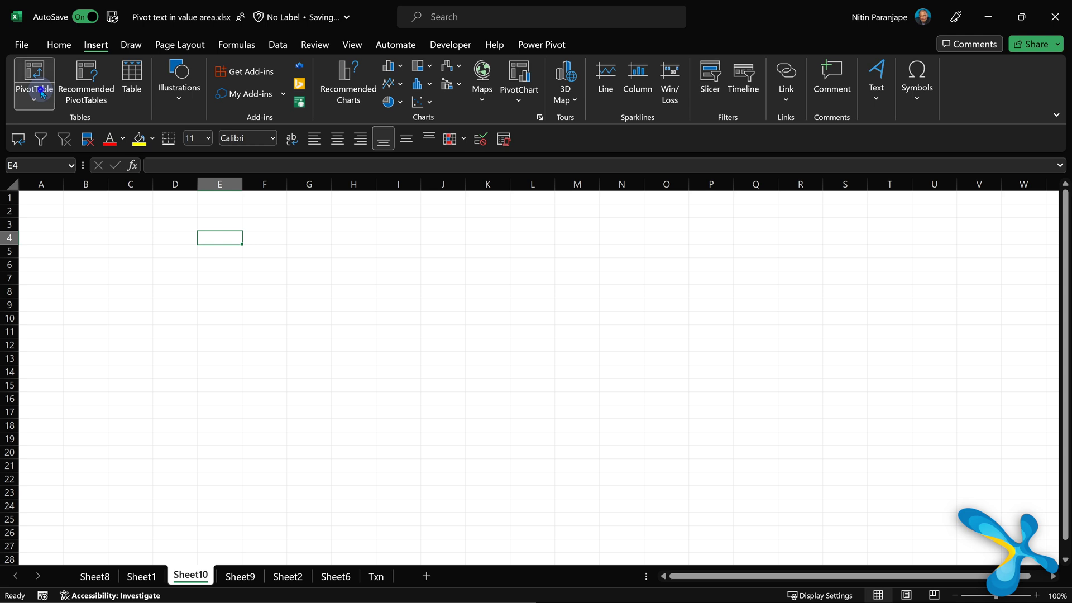
left_click(35, 86)
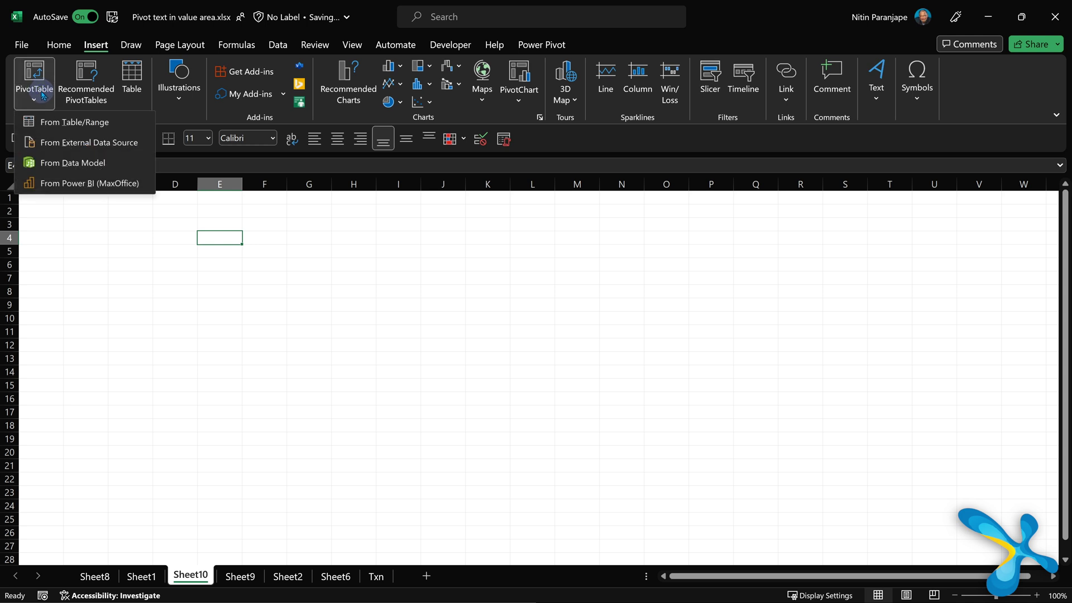
left_click(76, 164)
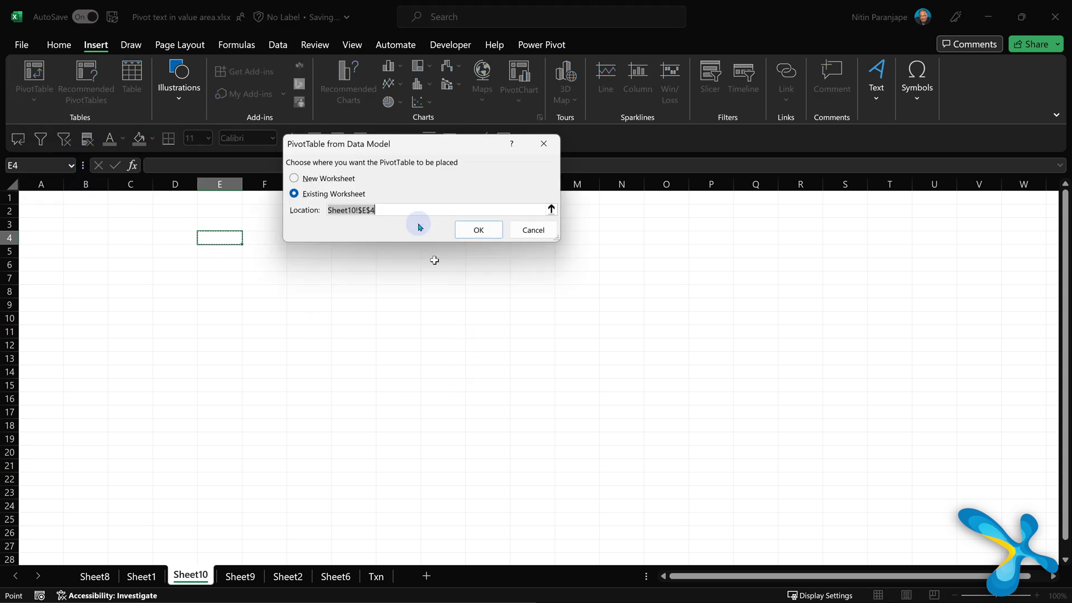
left_click(478, 231)
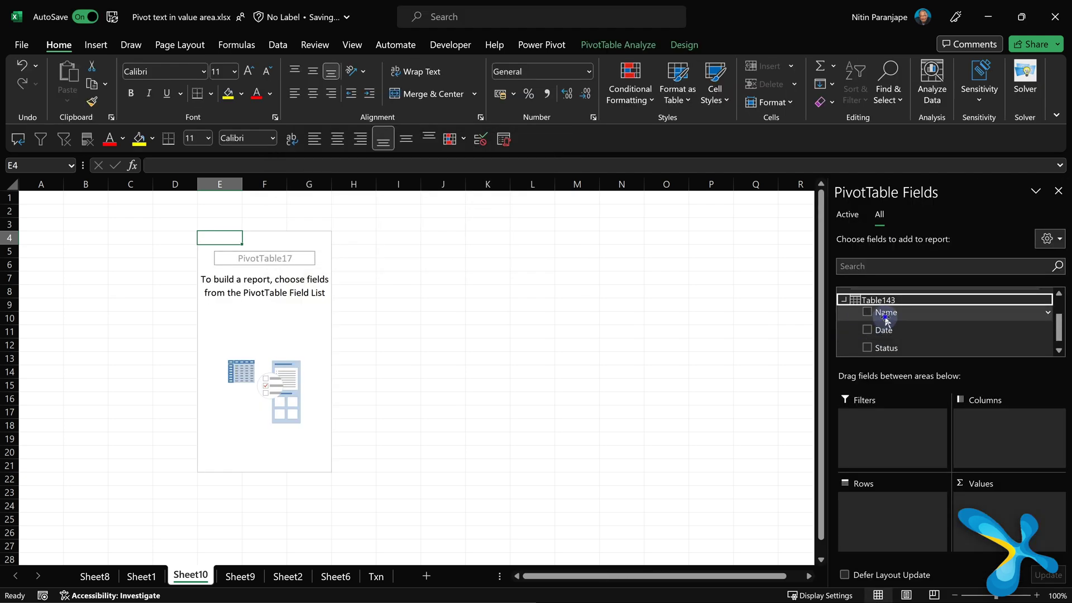
Add Name to rows, Date to columns and Count of Status to values
left_click_drag(887, 320, 879, 499)
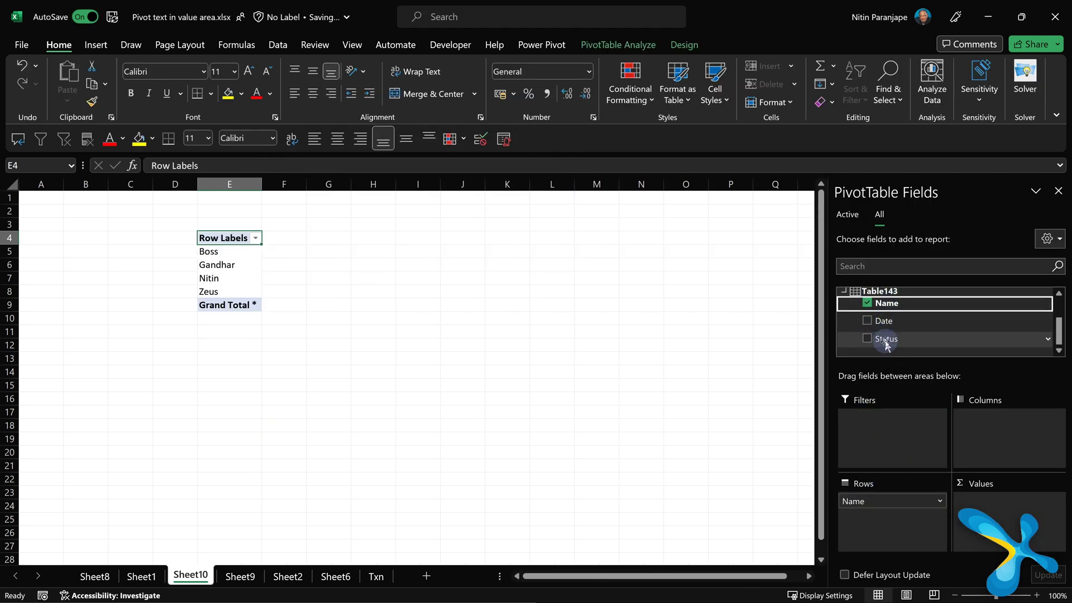
left_click_drag(890, 342, 892, 341)
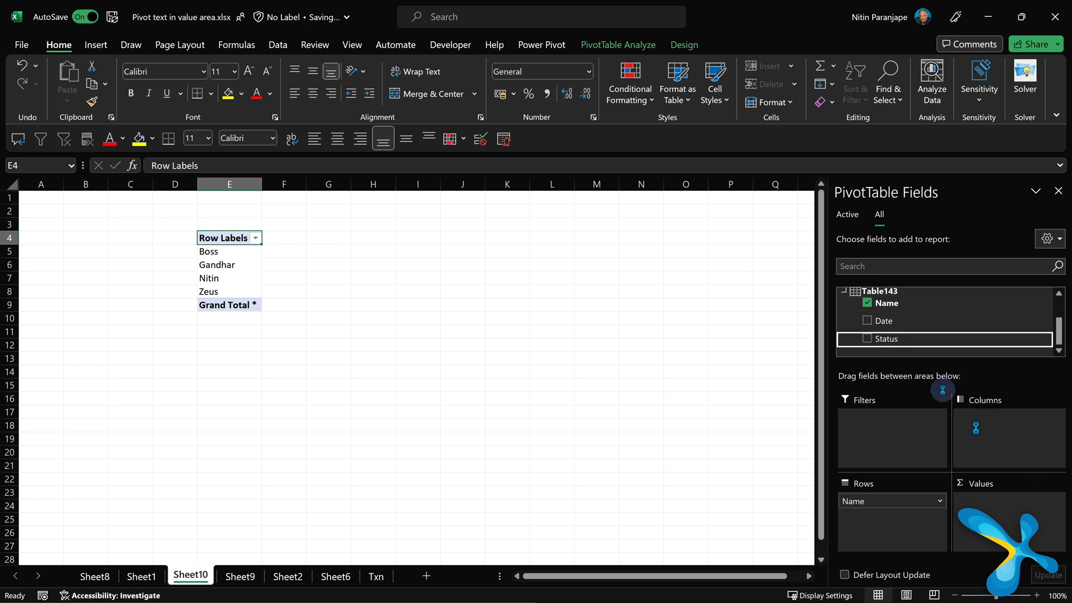
left_click_drag(941, 387, 994, 505)
left_click_drag(893, 321, 994, 451)
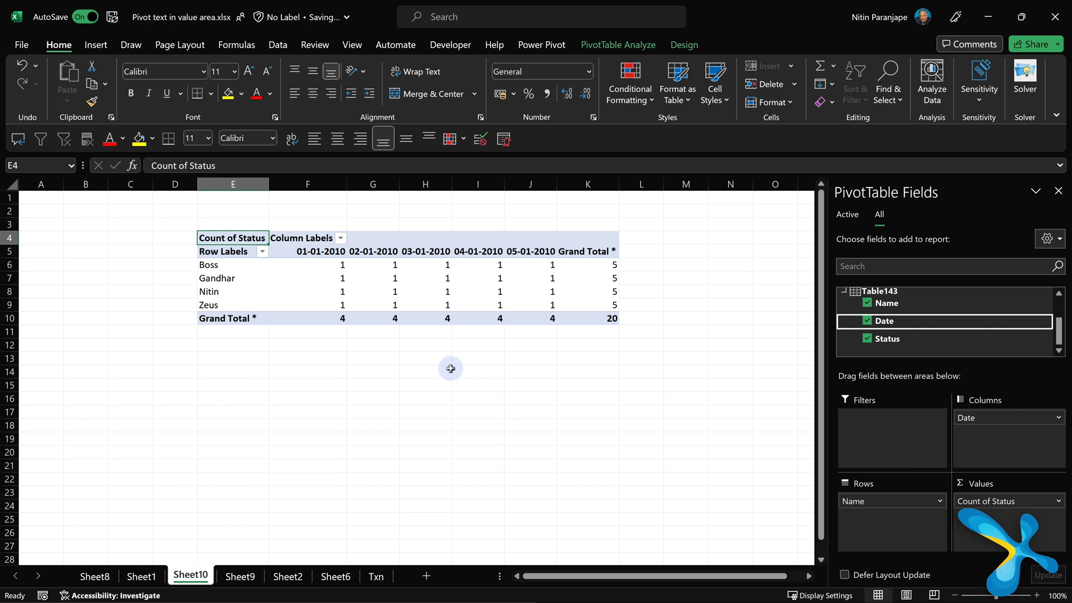
left_click(426, 264)
left_click(611, 54)
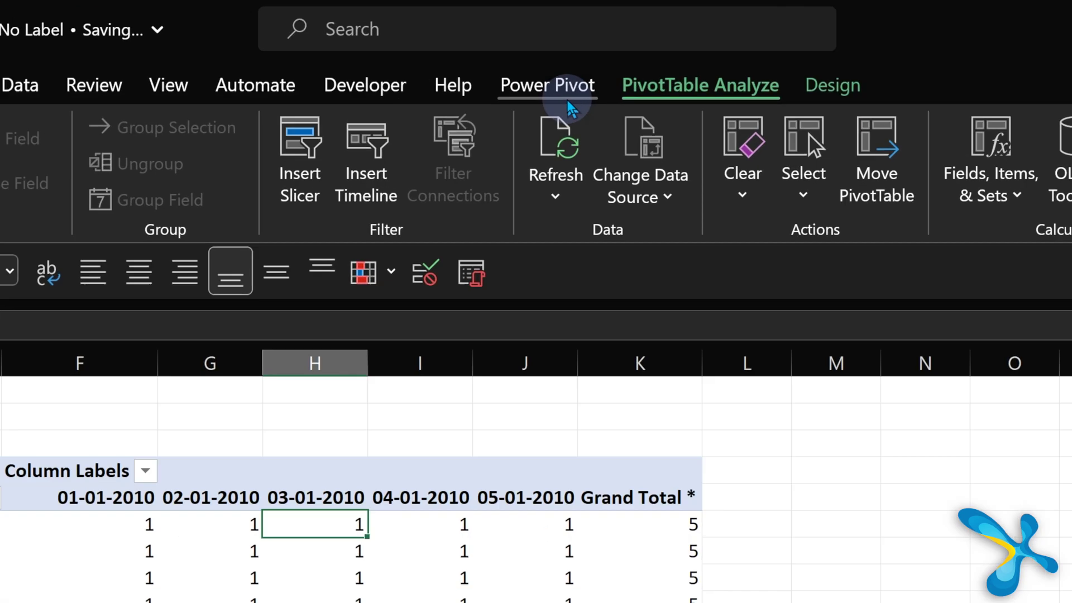
left_click(545, 46)
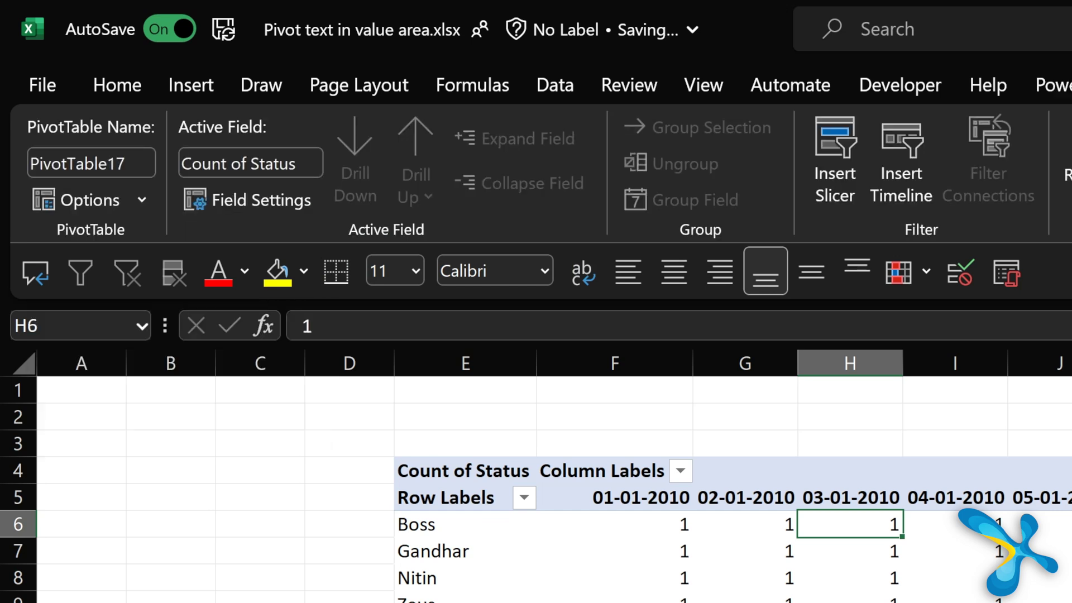
Start a new data-model measure named Status2
left_click(1053, 85)
left_click(155, 173)
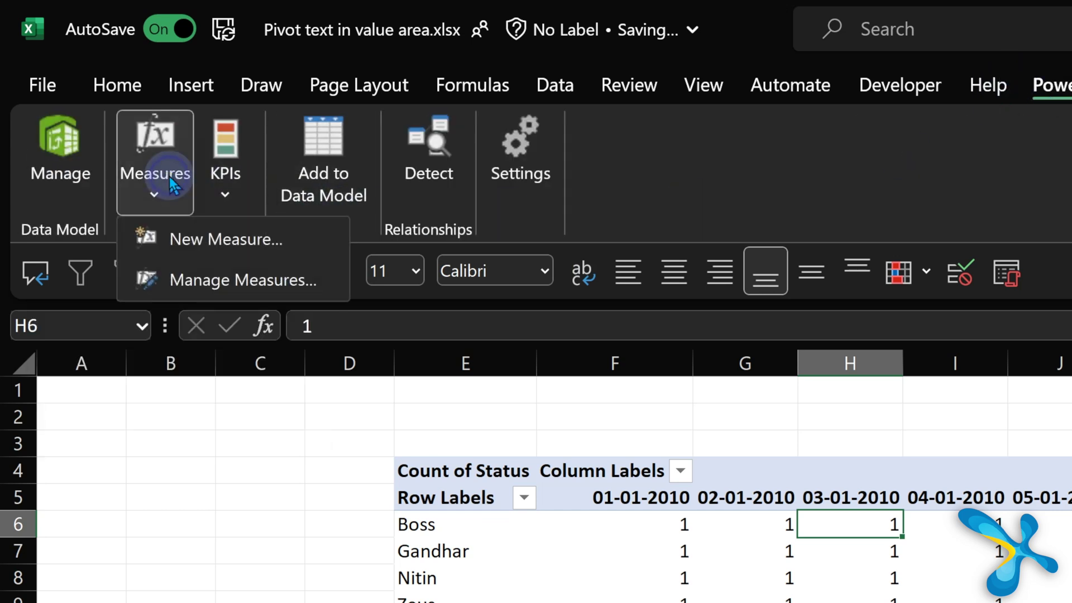
left_click(187, 240)
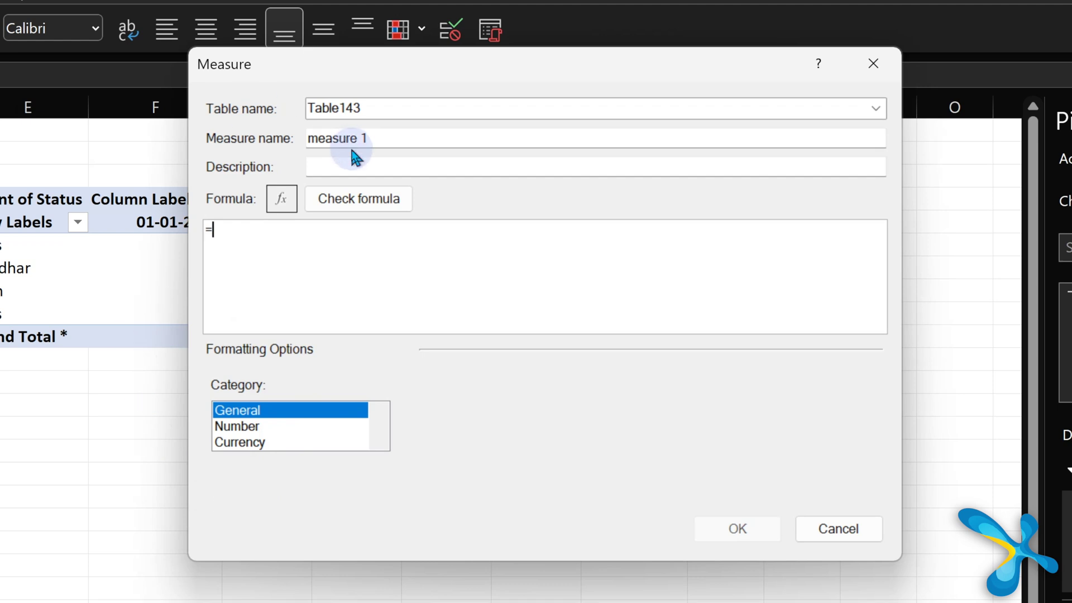
double_click(367, 138)
key("ctrl+a")
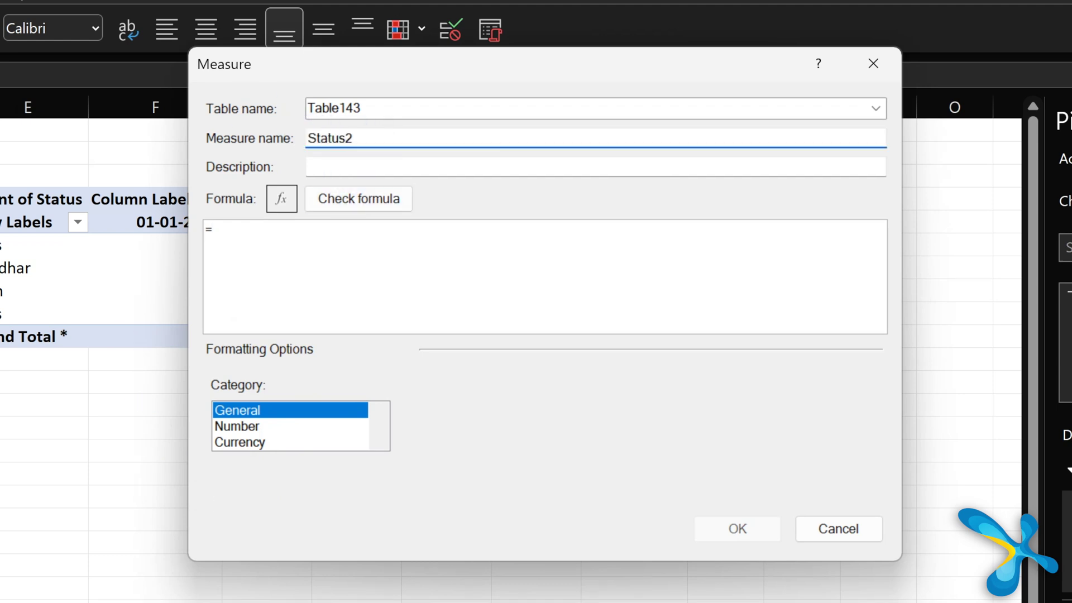
left_click(260, 231)
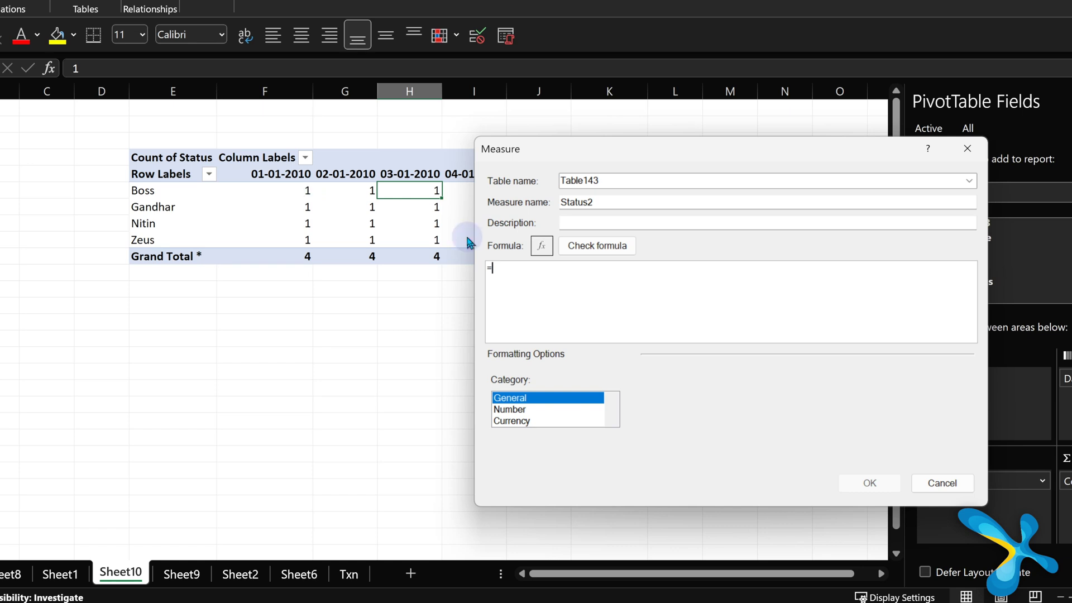
Enter the formula =CONCATENATEX(Table143,Table143[Status]), check it and add the measure
key("Caps_Lock")
type("CONCA")
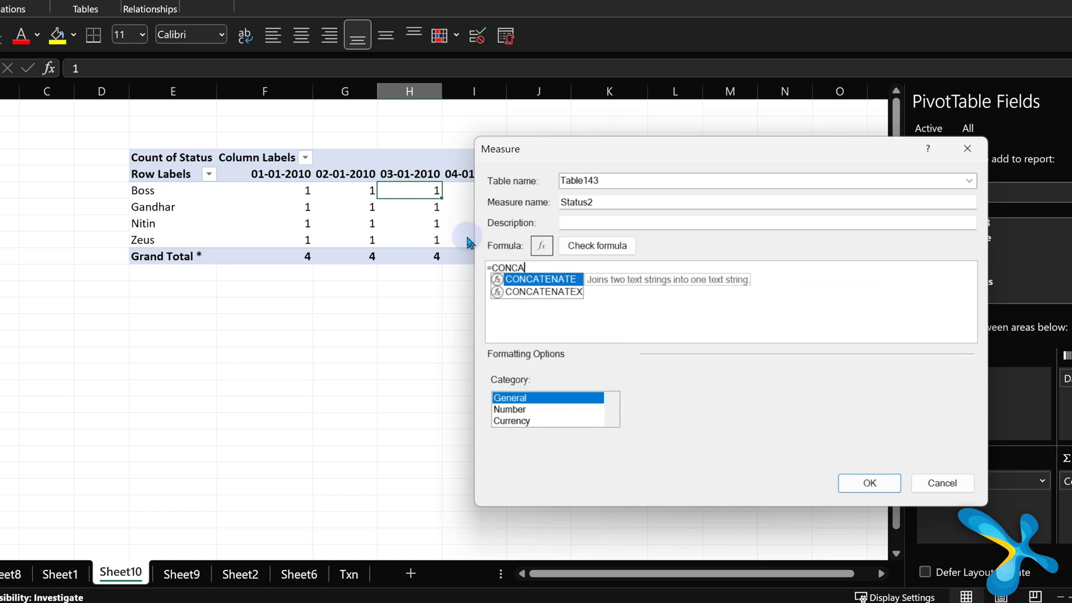
key("Tab")
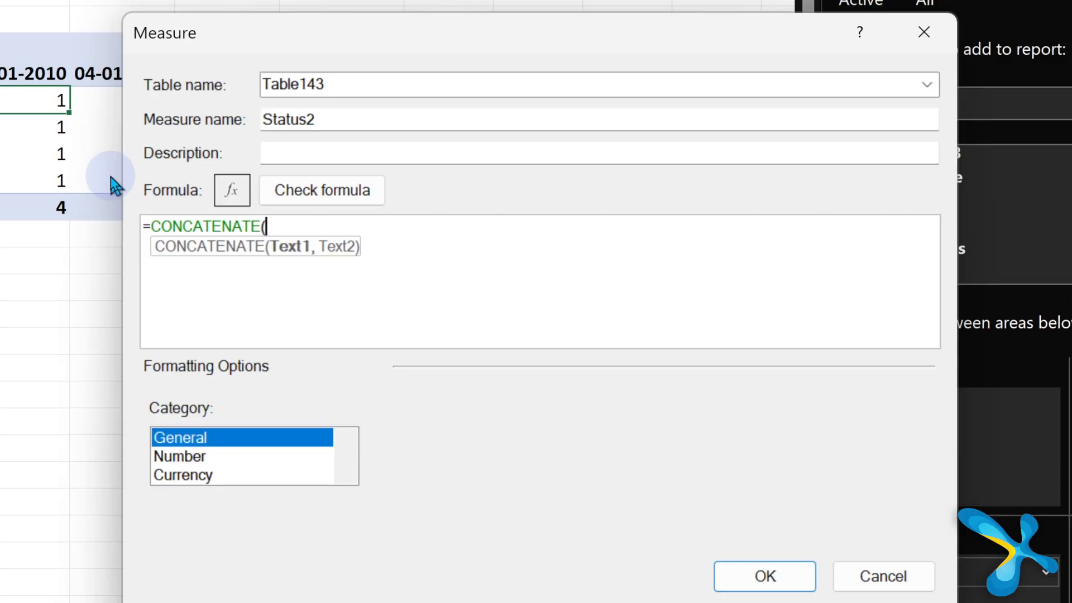
key("BackSpace")
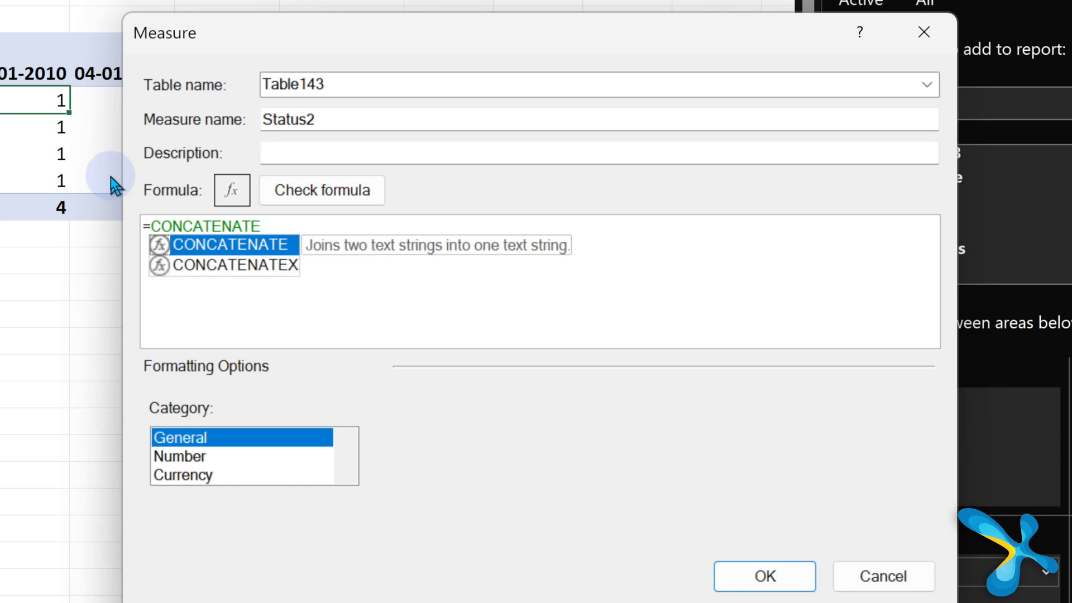
type("X(TAB")
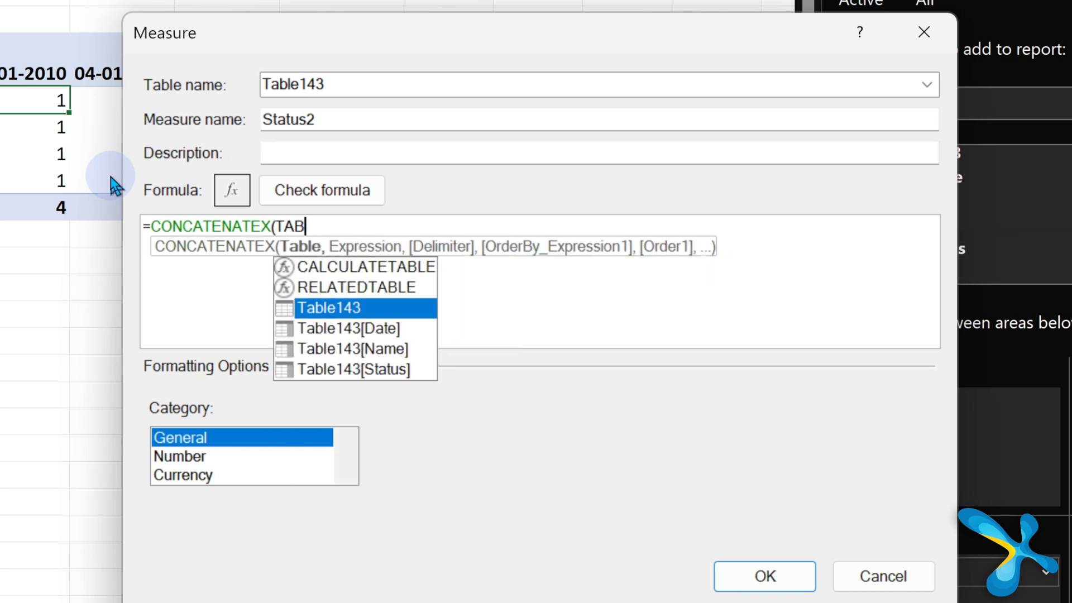
key("Tab")
type(",TAB")
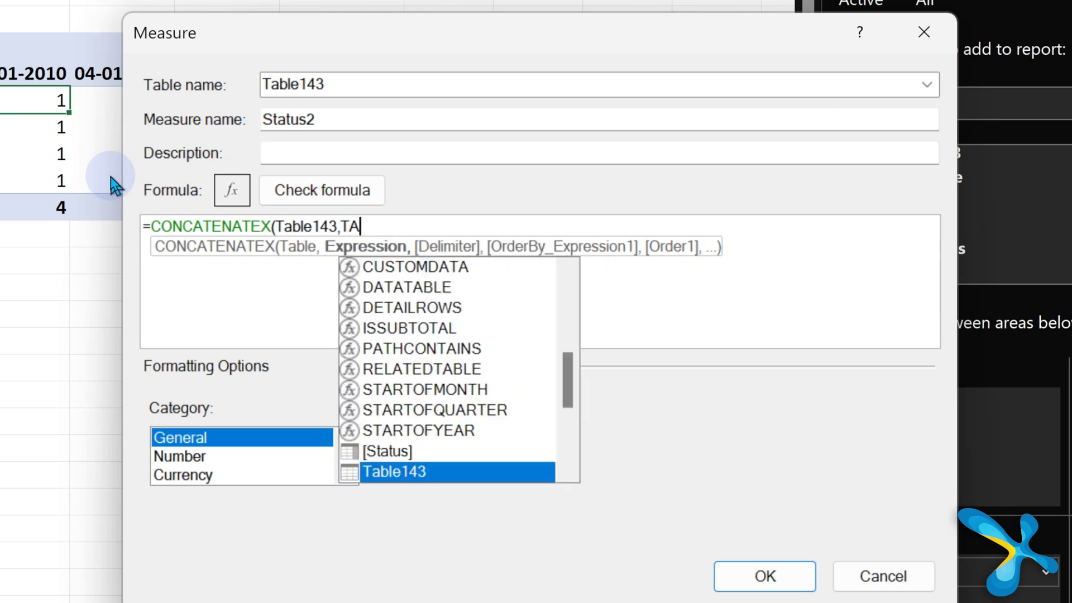
key("Down")
key("Down")
key("Down")
key("Down")
key("Tab")
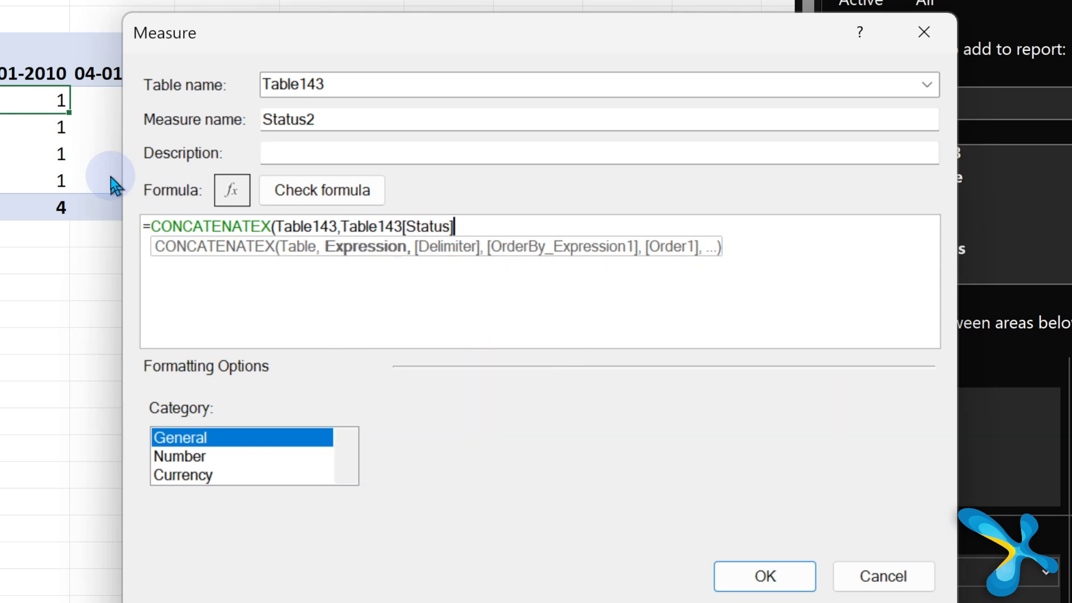
type(")")
left_click(369, 190)
left_click(765, 577)
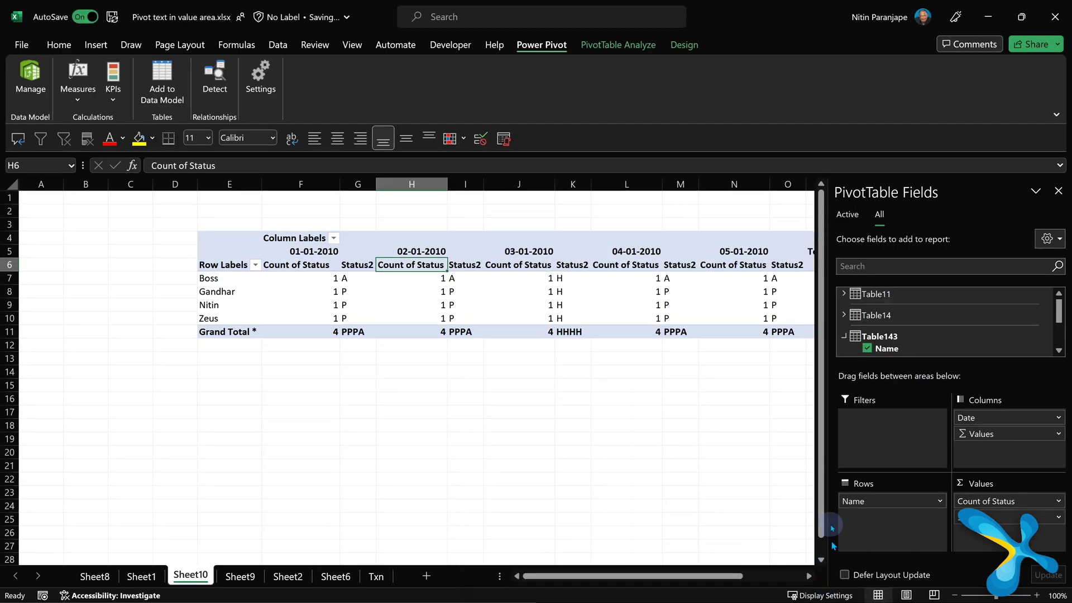
Remove Count of Status from the Values area, leaving only the Status2 letters
left_click(983, 517)
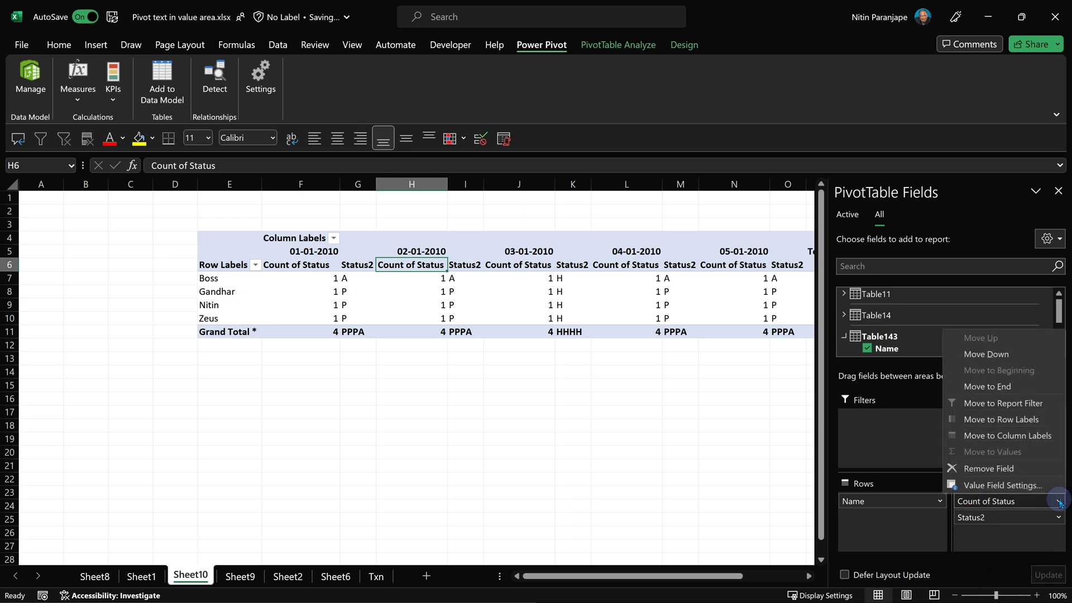
left_click(1022, 471)
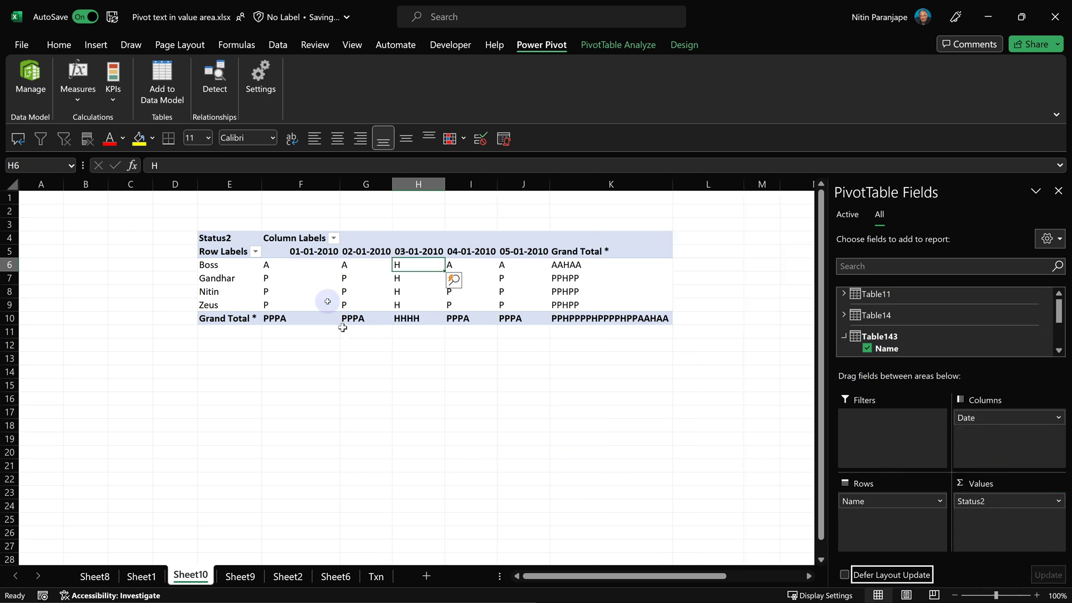
left_click(364, 302)
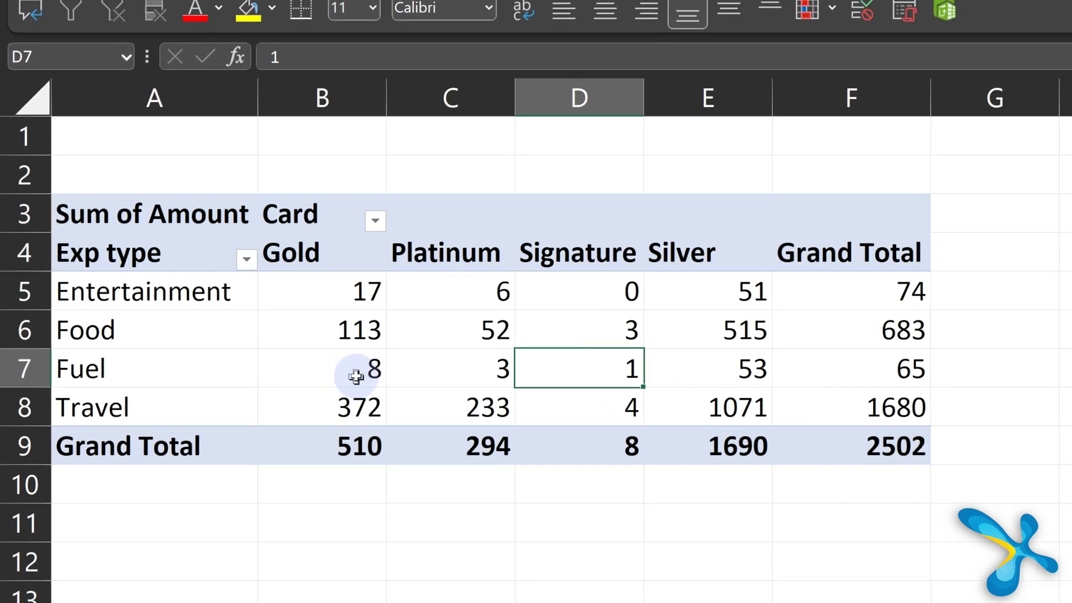
Select the card value cells B5:E8 in Sheet6's expense pivot
mouse_move(195, 344)
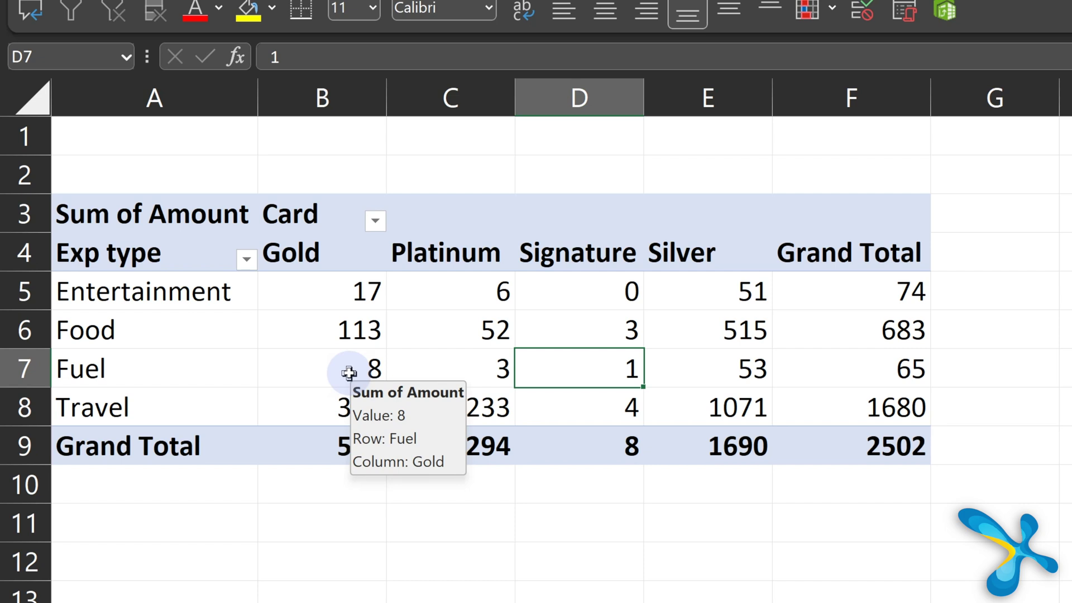
mouse_move(343, 323)
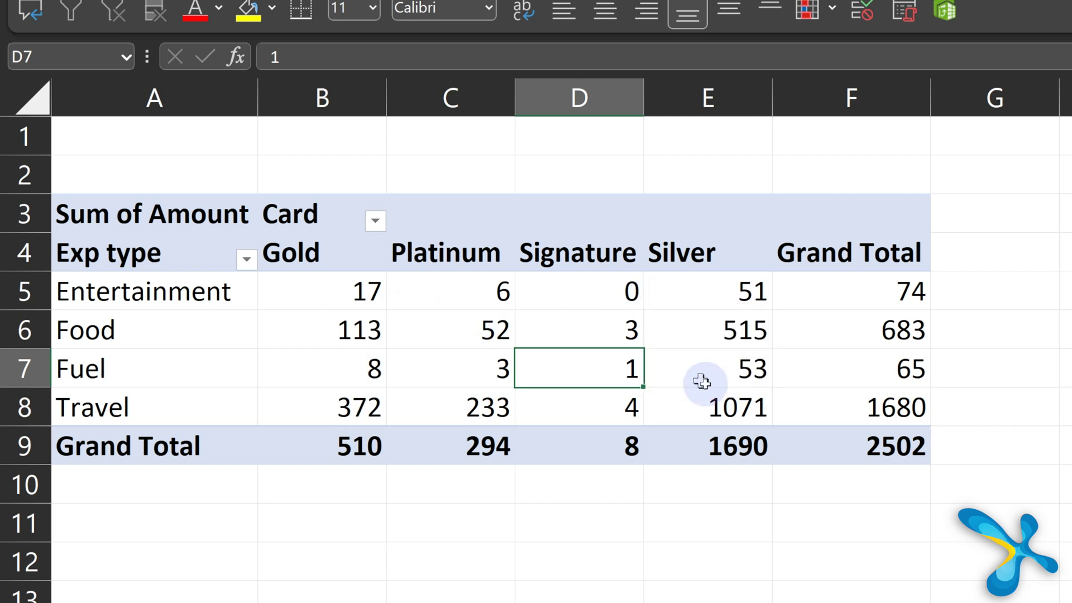
mouse_move(809, 368)
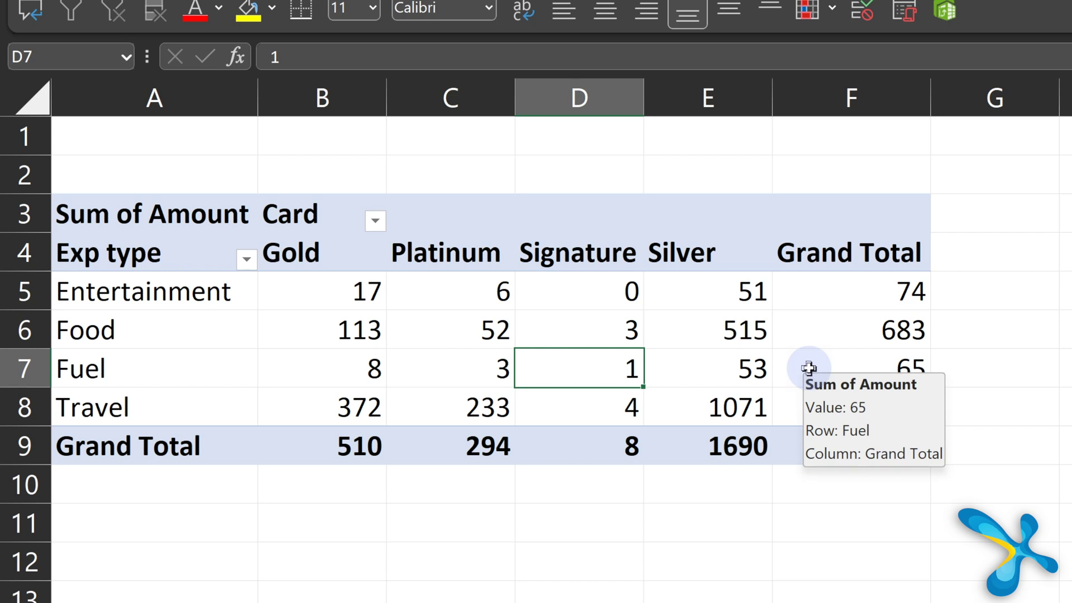
mouse_move(335, 295)
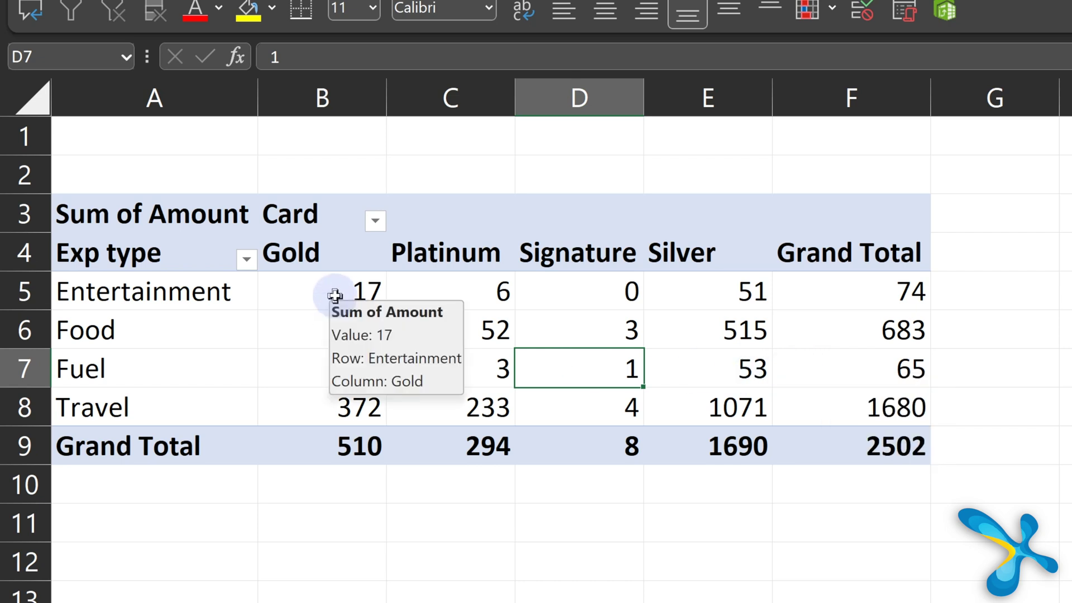
left_click_drag(335, 295, 699, 411)
Create a Between 0 and 100 highlight rule with a custom format
left_click(866, 12)
mouse_move(546, 179)
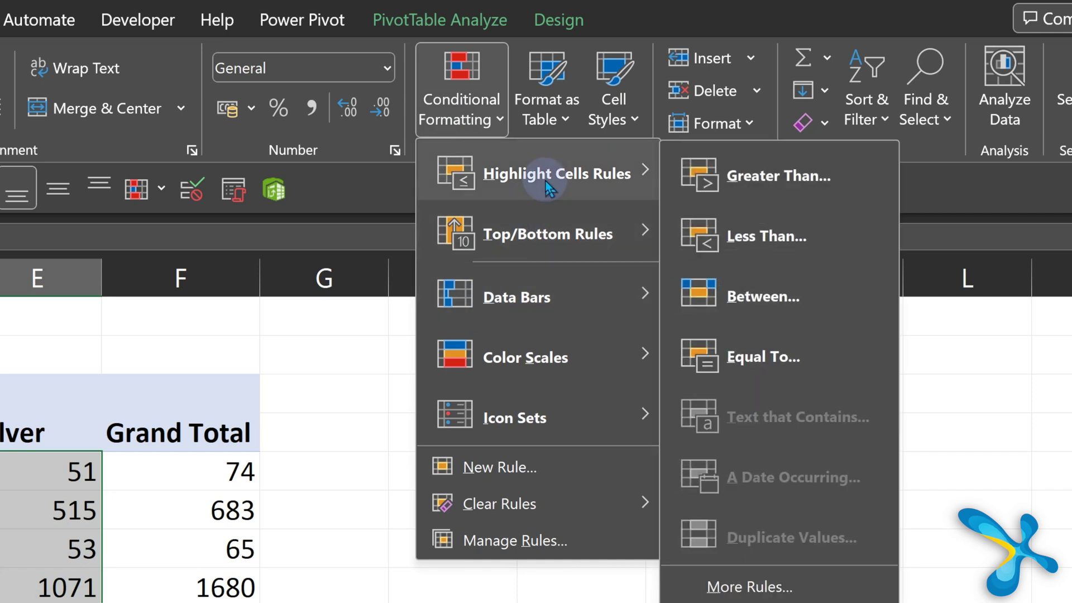
left_click(736, 296)
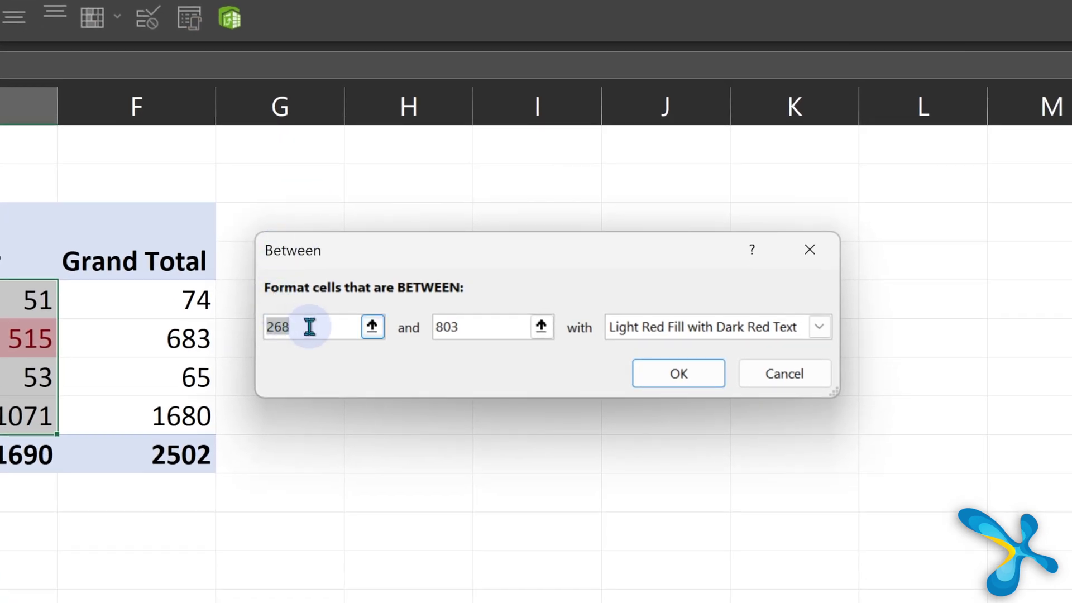
type("0")
key("Tab")
type("100")
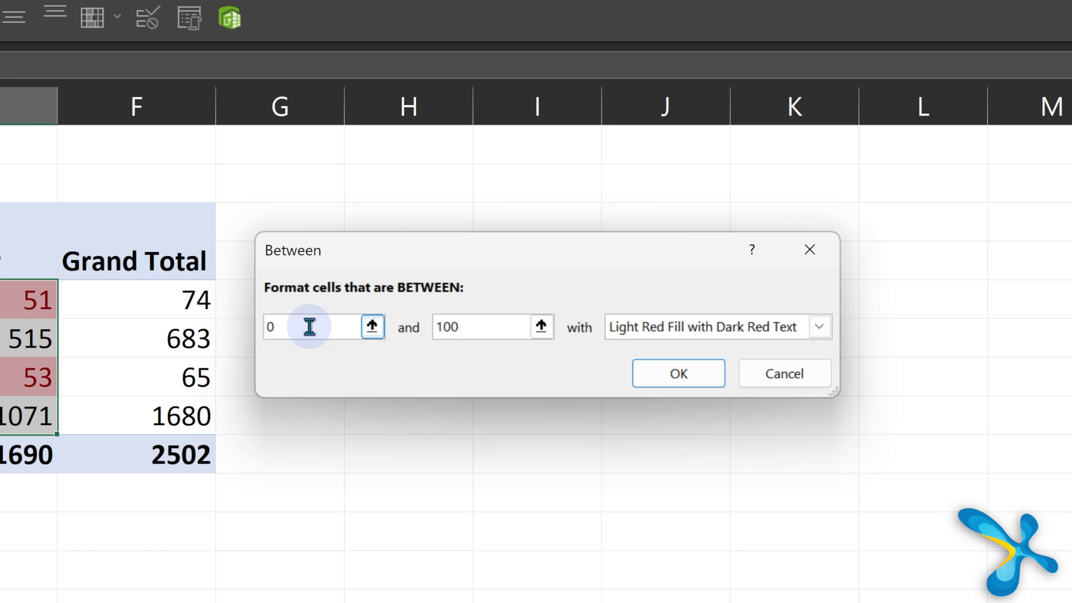
left_click(711, 328)
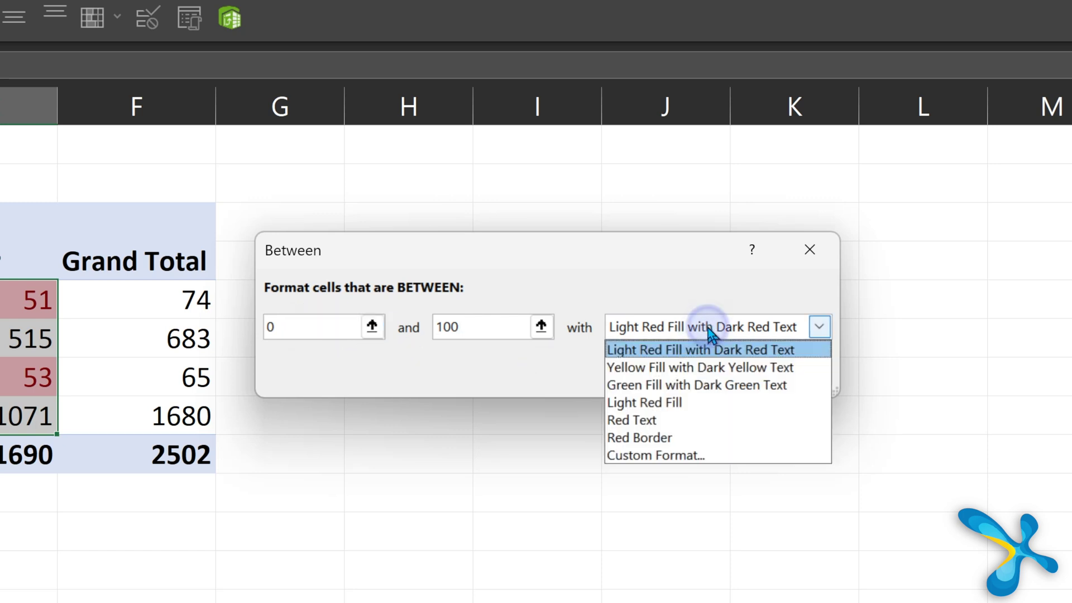
left_click(666, 459)
left_click(679, 372)
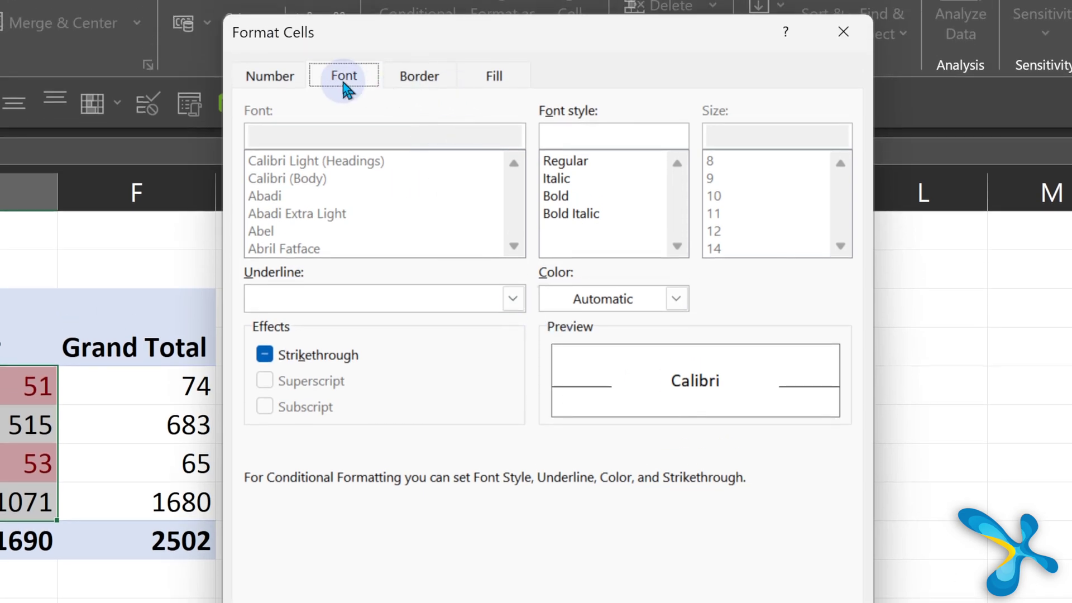
Set the rule's custom number format to "Low" and apply it
left_click(256, 76)
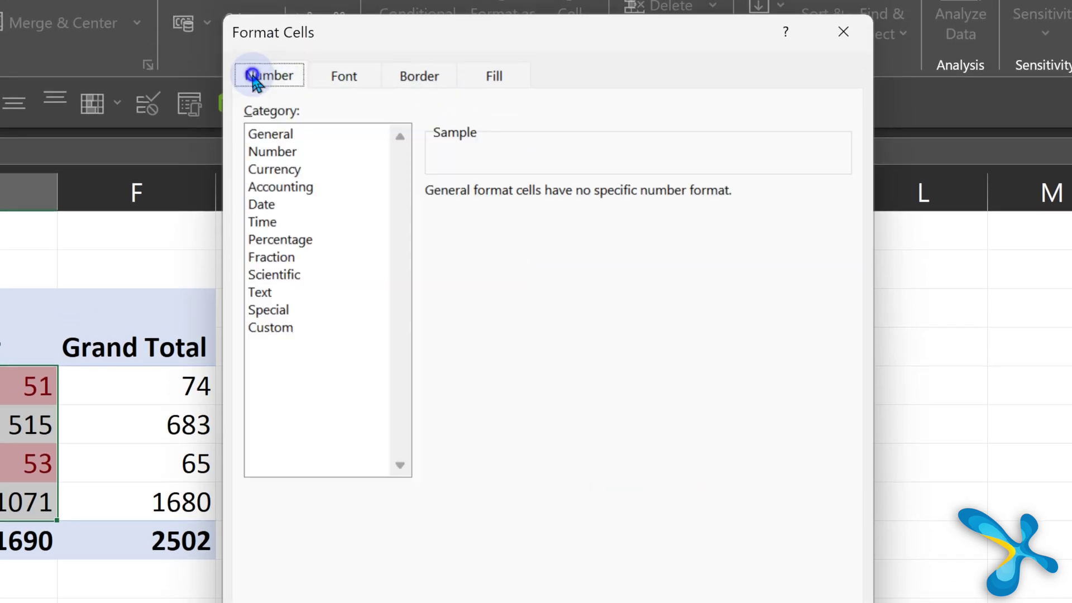
left_click(270, 326)
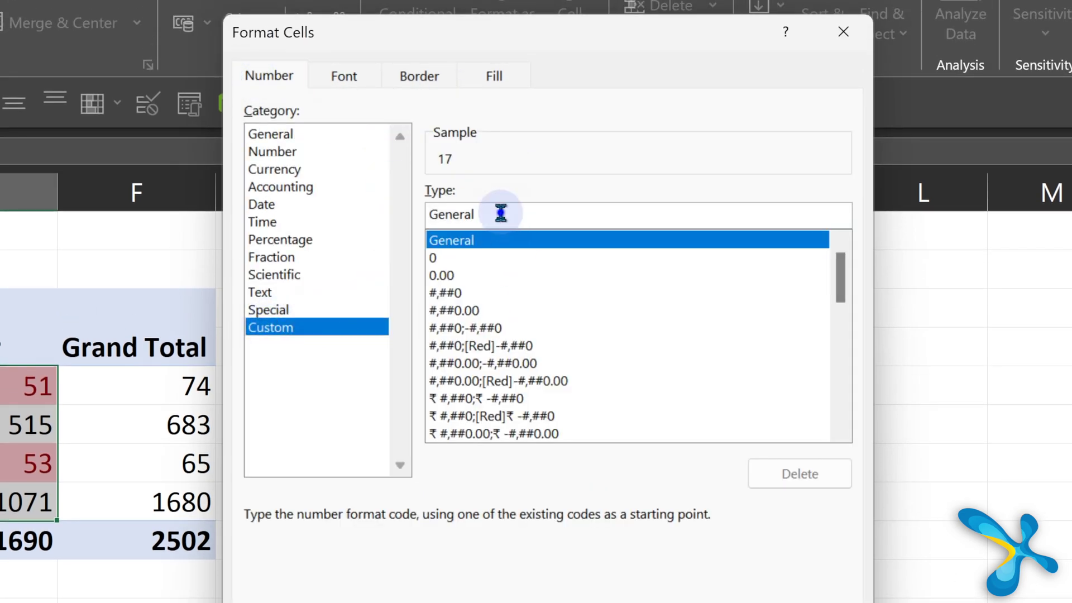
left_click_drag(500, 213, 281, 190)
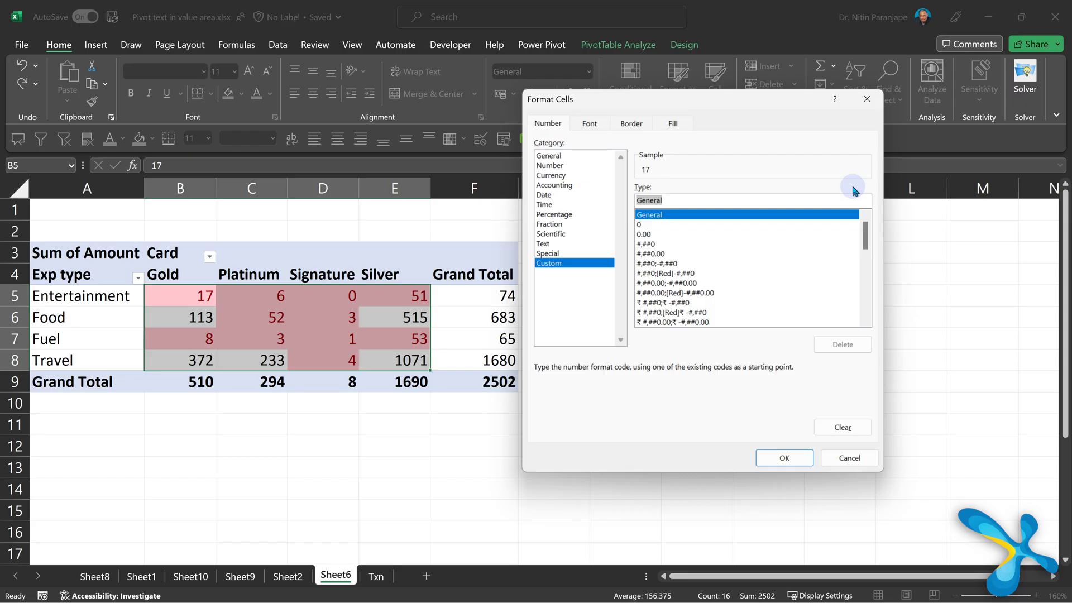
key("BackSpace")
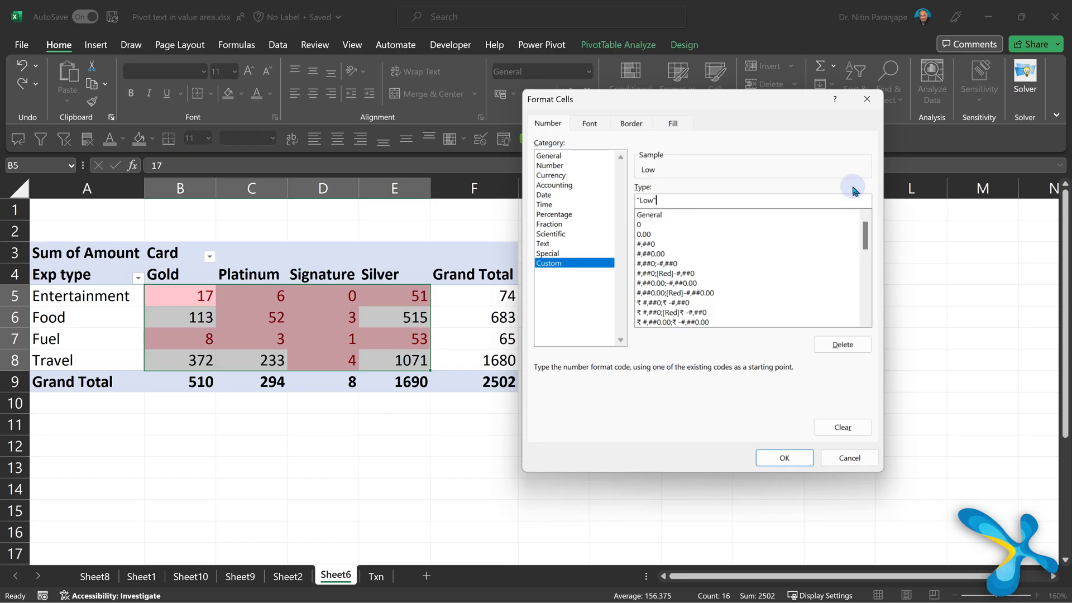
key("Return")
left_click(773, 335)
left_click(393, 364)
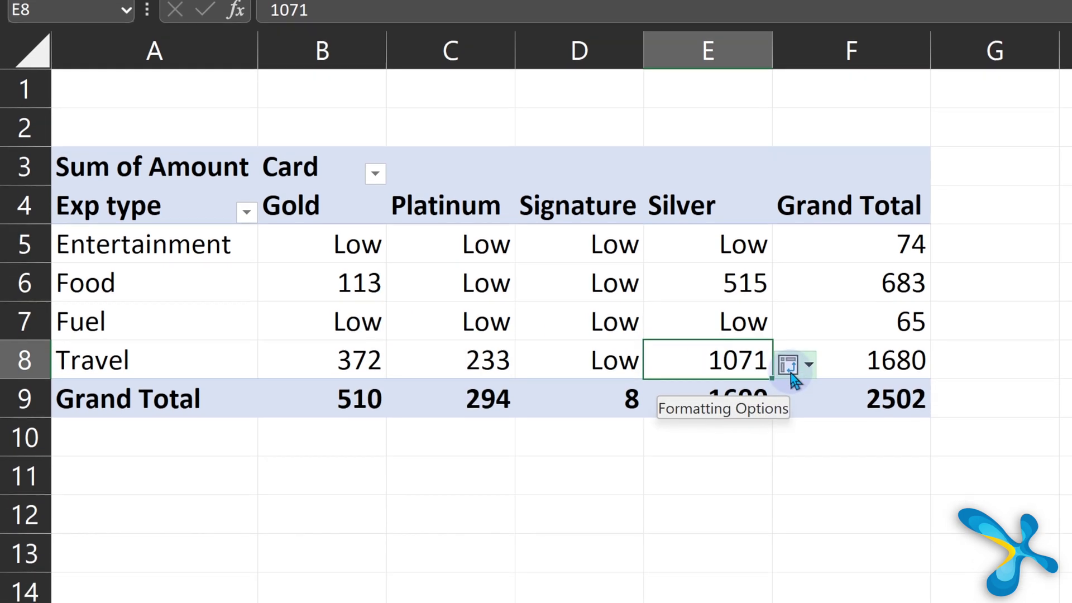
Apply the Low rule to all cells showing Sum of Amount values for Exp type and Card
left_click(791, 420)
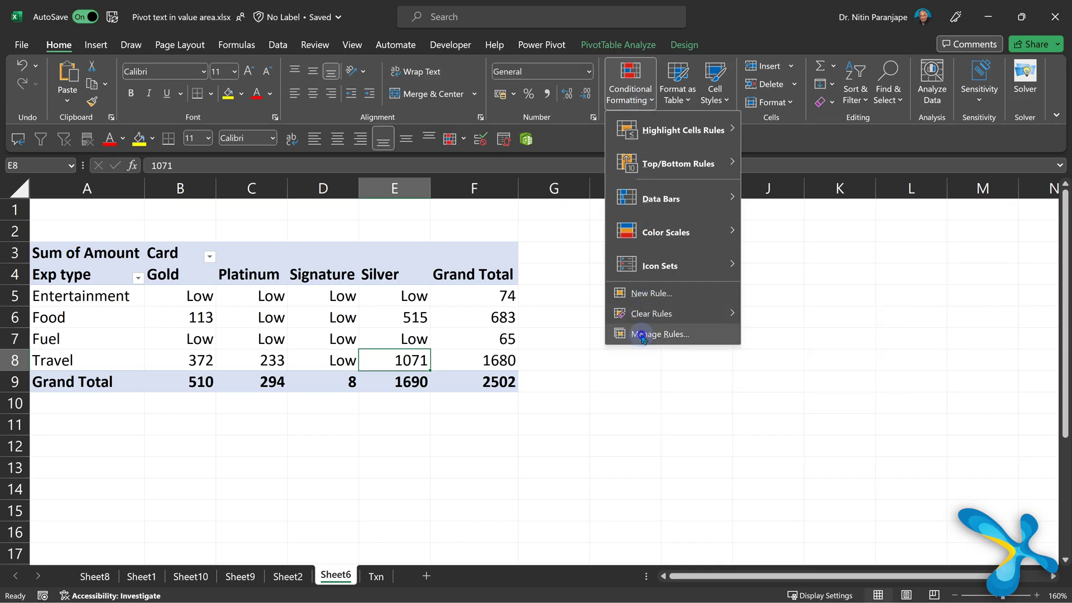
left_click(642, 334)
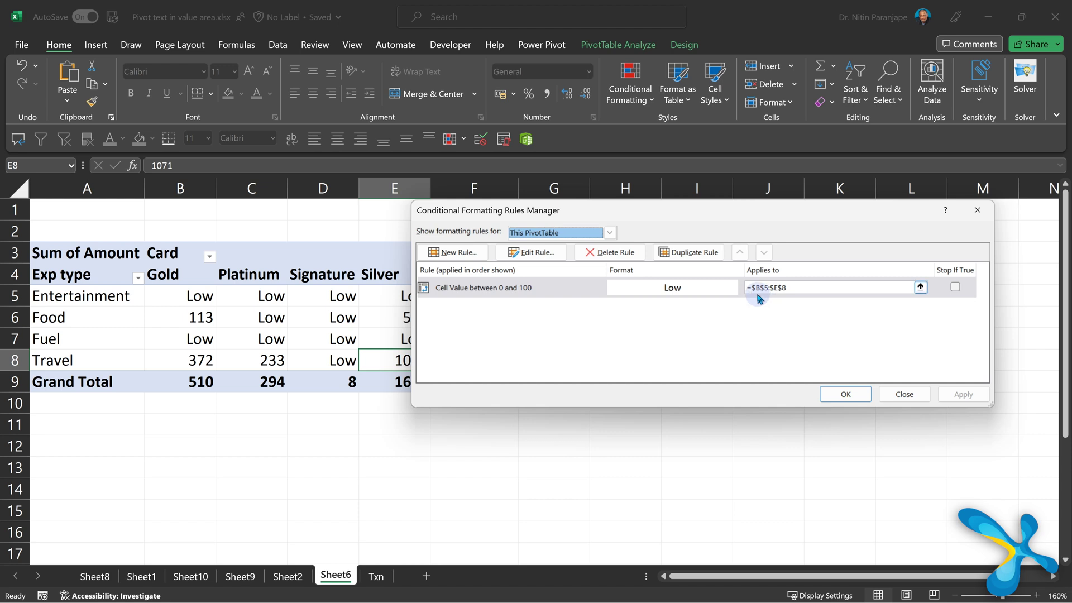
left_click(897, 395)
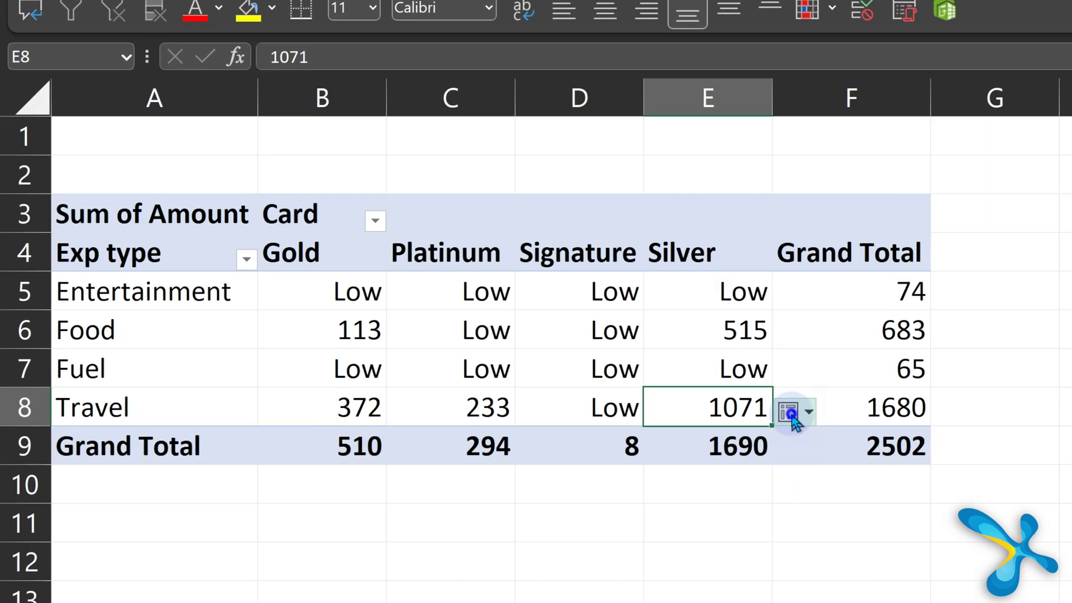
left_click(439, 363)
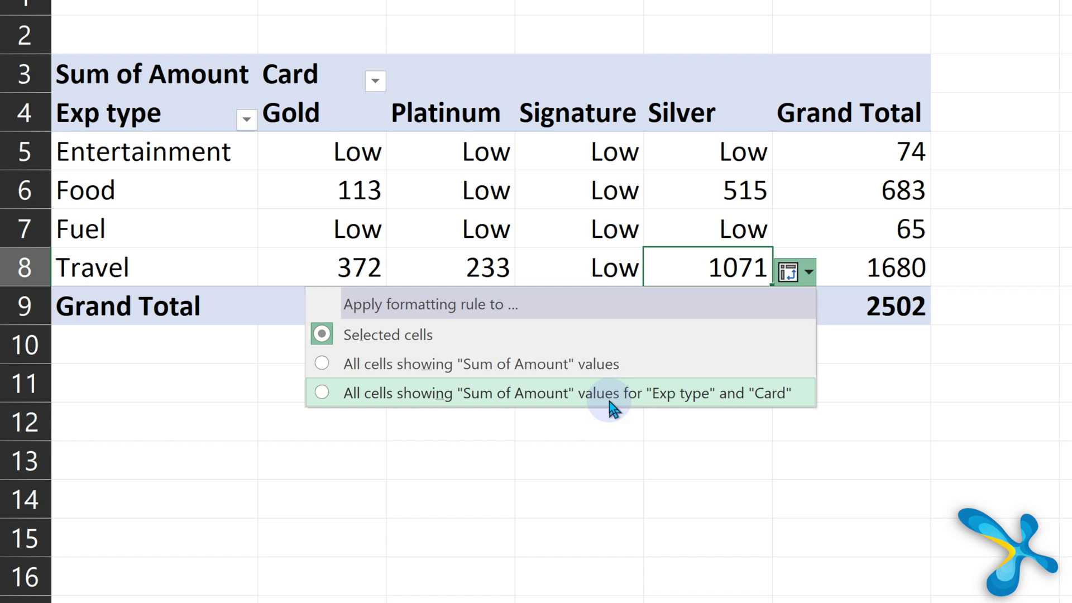
left_click(610, 401)
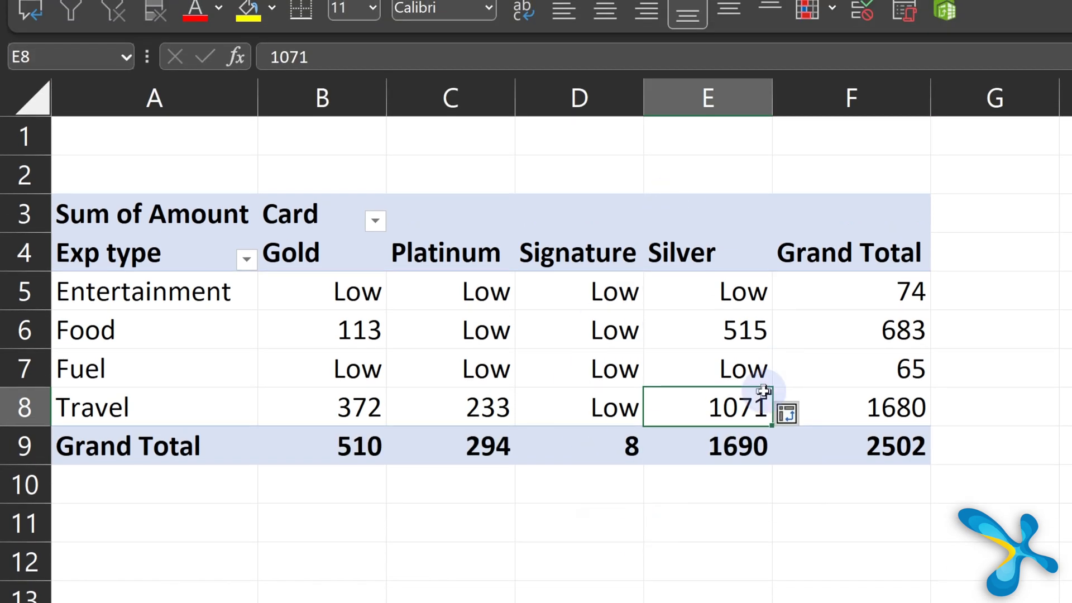
Duplicate the Low rule twice in the Conditional Formatting Rules Manager
mouse_move(717, 299)
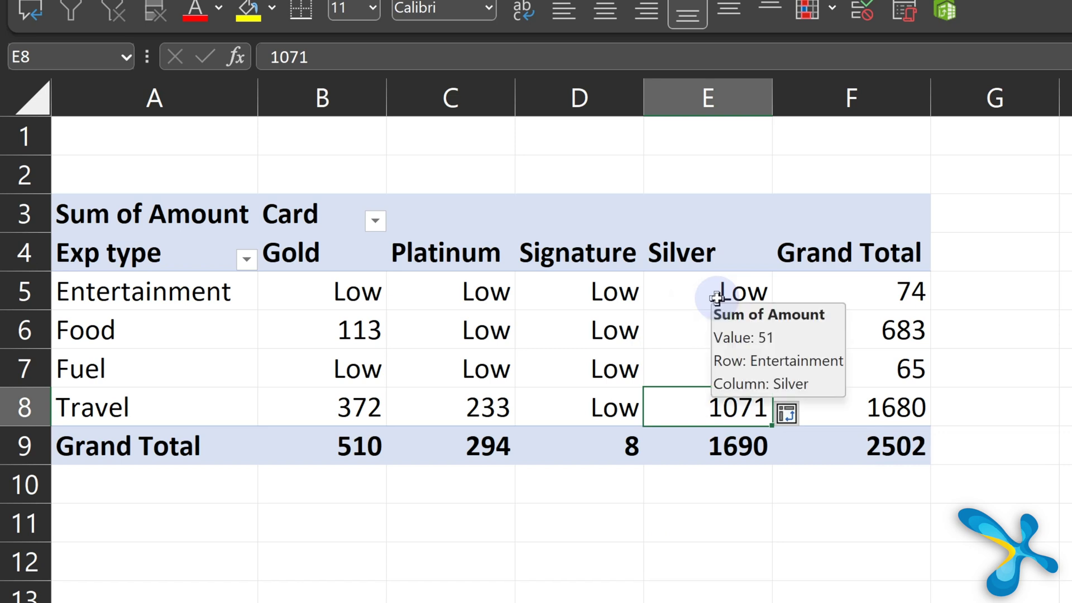
left_click(469, 95)
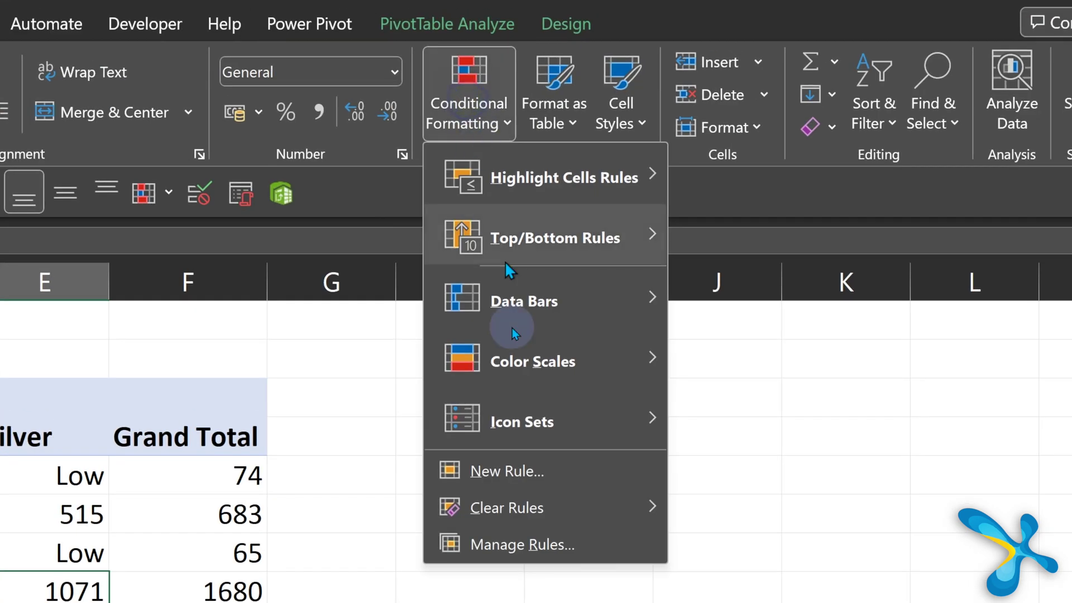
left_click(504, 544)
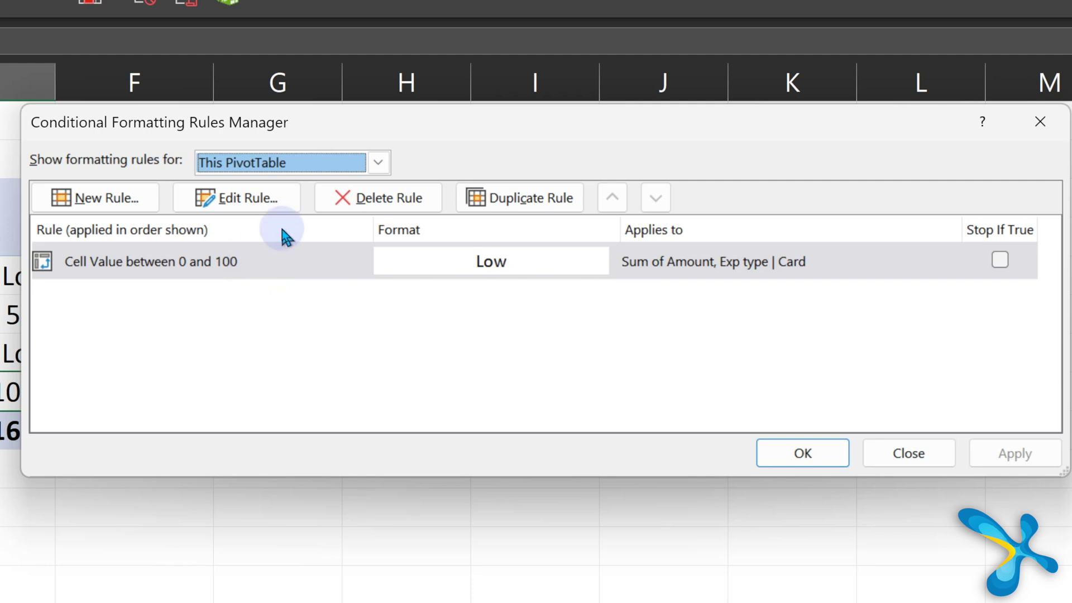
left_click(512, 198)
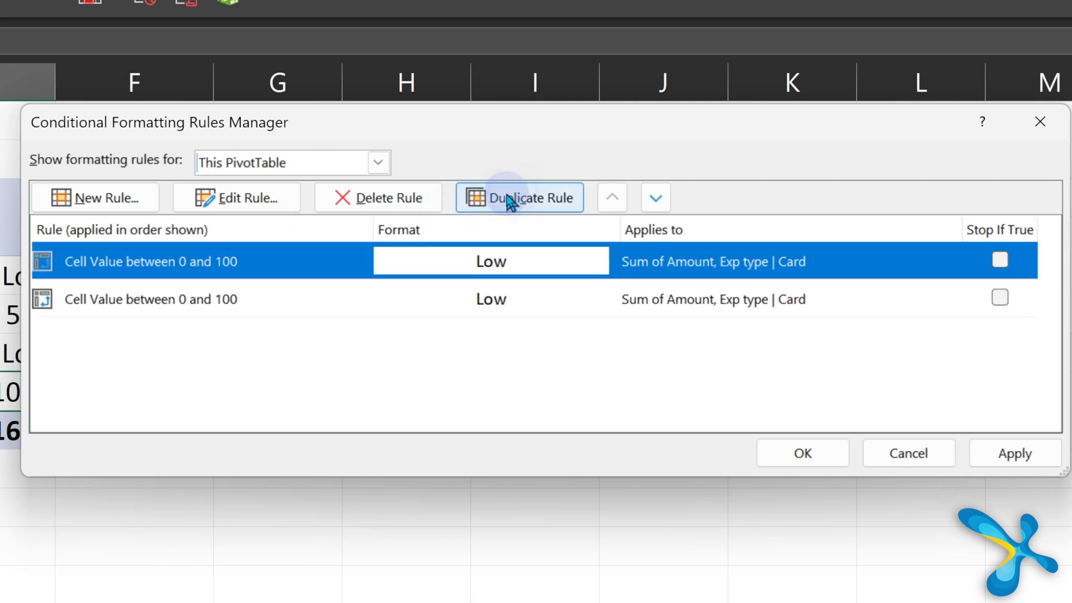
left_click(512, 198)
Edit the second copy to show values between 101 and 500 as "Medium"
double_click(195, 300)
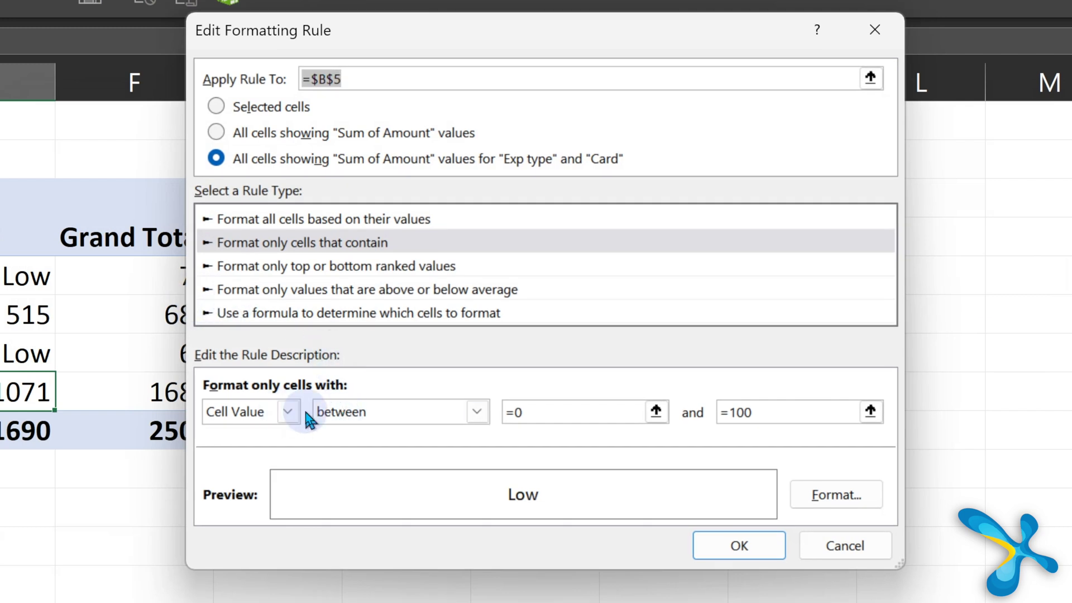
left_click(563, 409)
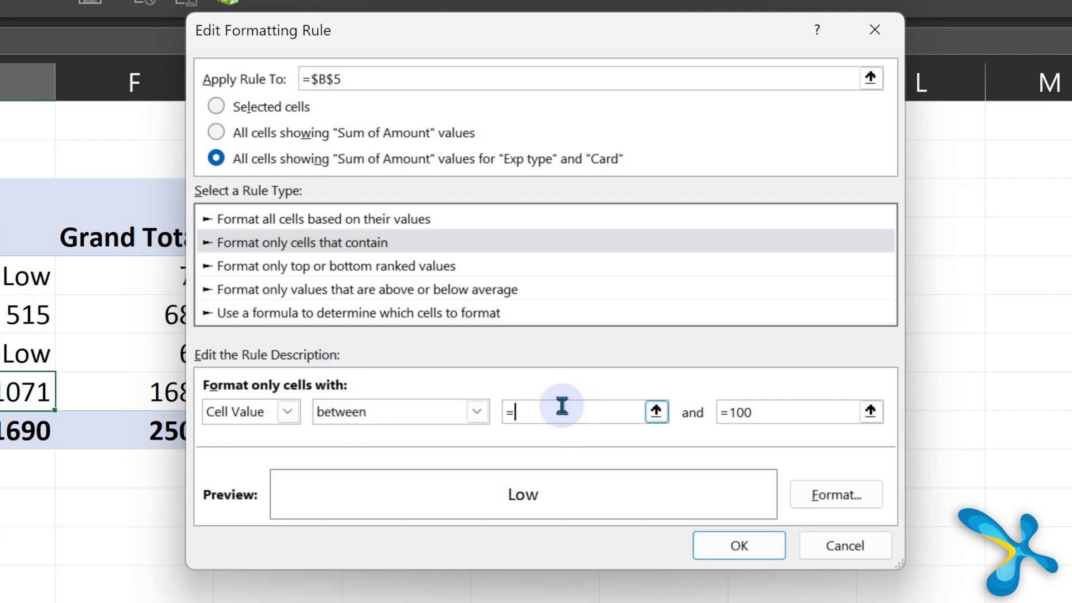
key("Tab")
type("=500")
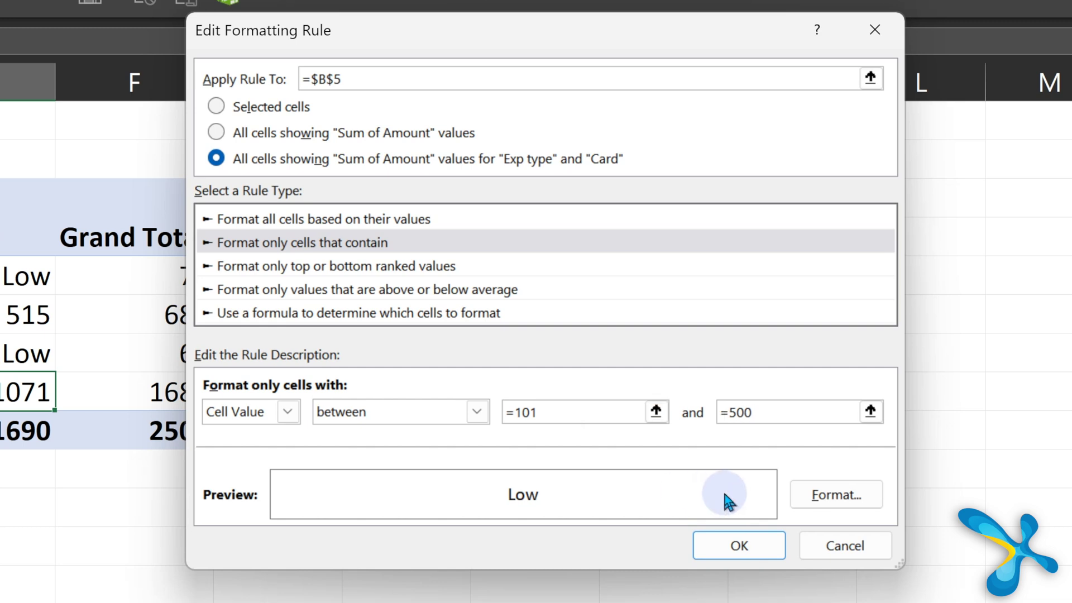
left_click(836, 495)
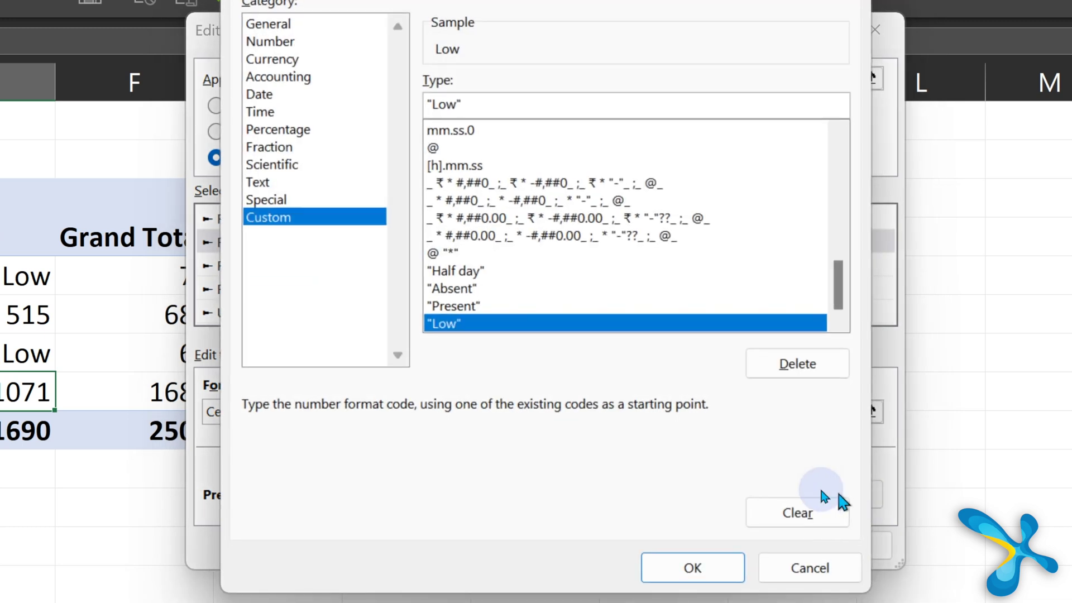
left_click(478, 107)
key("shift+Home")
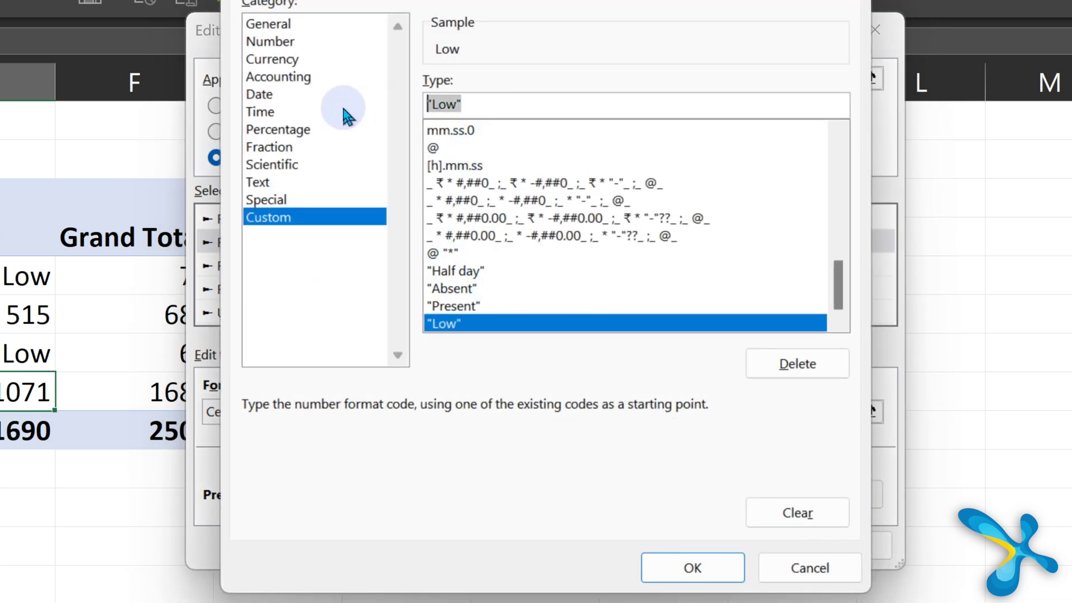
key("BackSpace")
type("\"Medium\"")
key("Return")
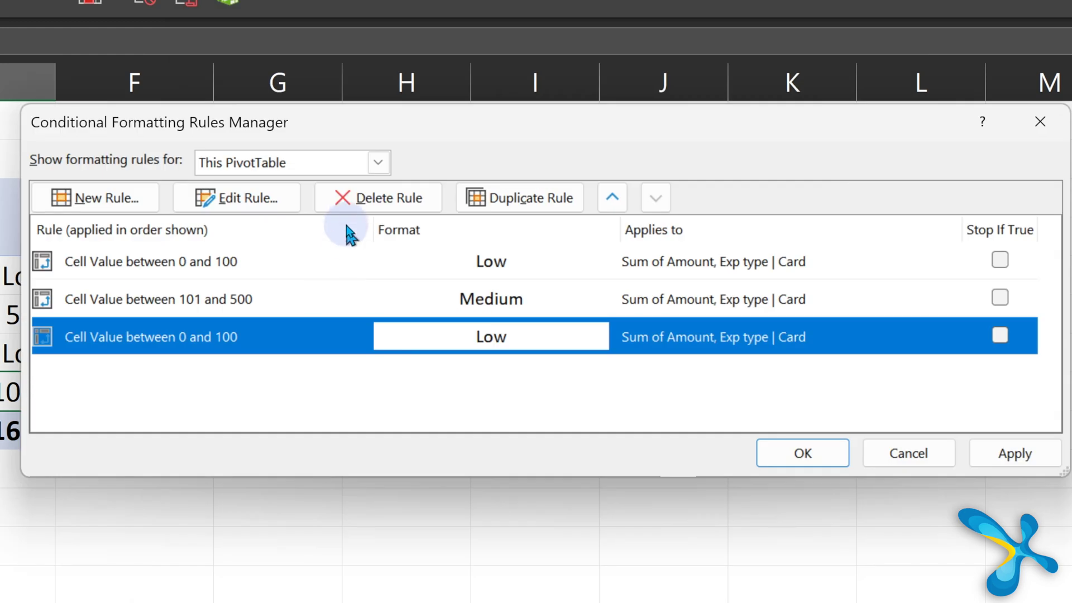
left_click(238, 198)
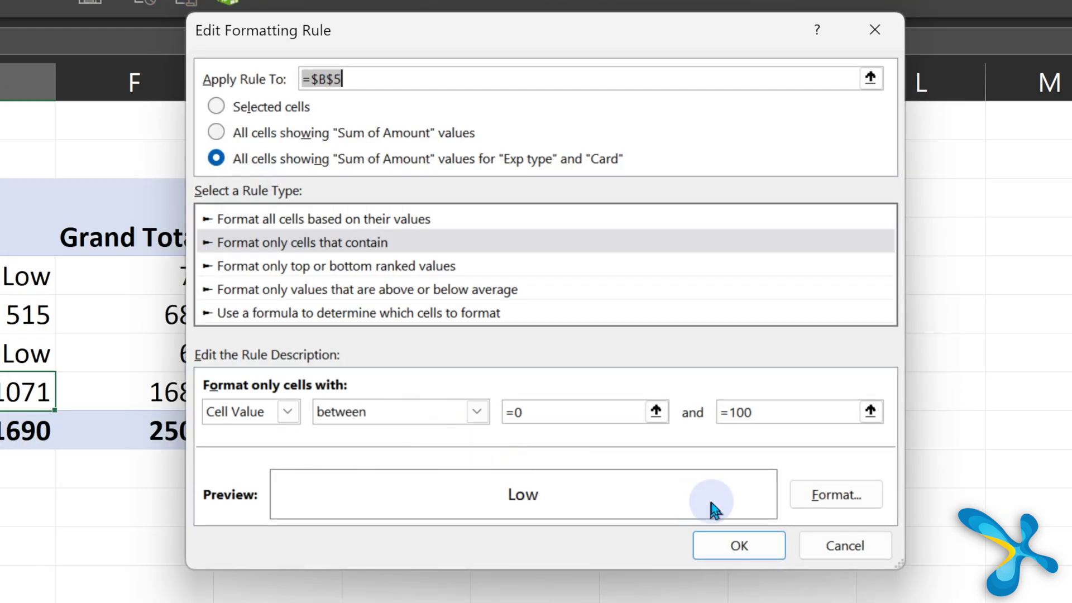
Change the third rule to 'greater than 501' with custom format 'High', then apply the rules
left_click(549, 417)
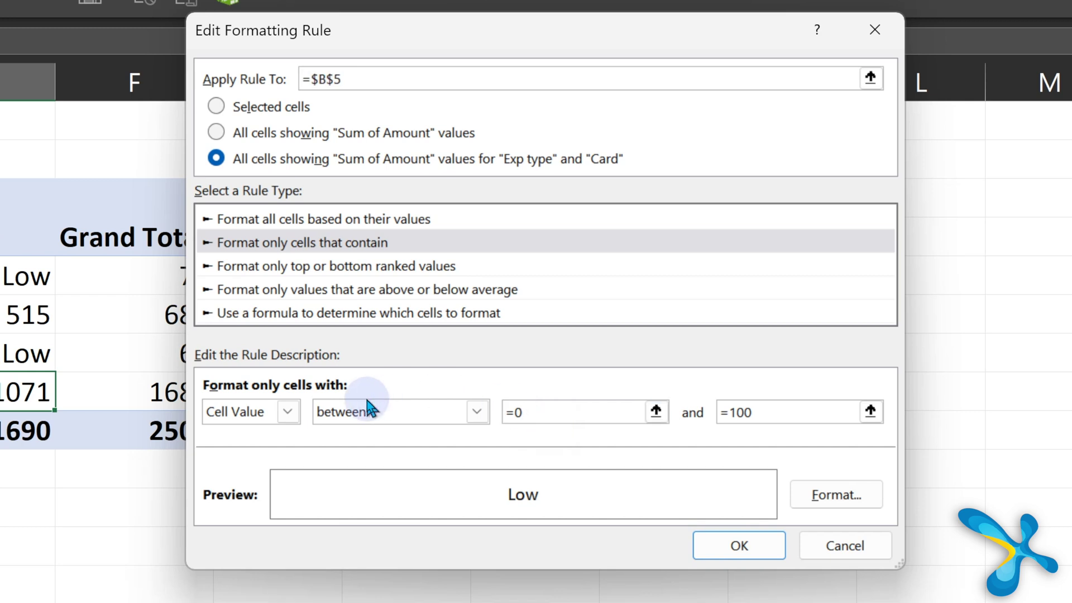
left_click(401, 412)
left_click(378, 505)
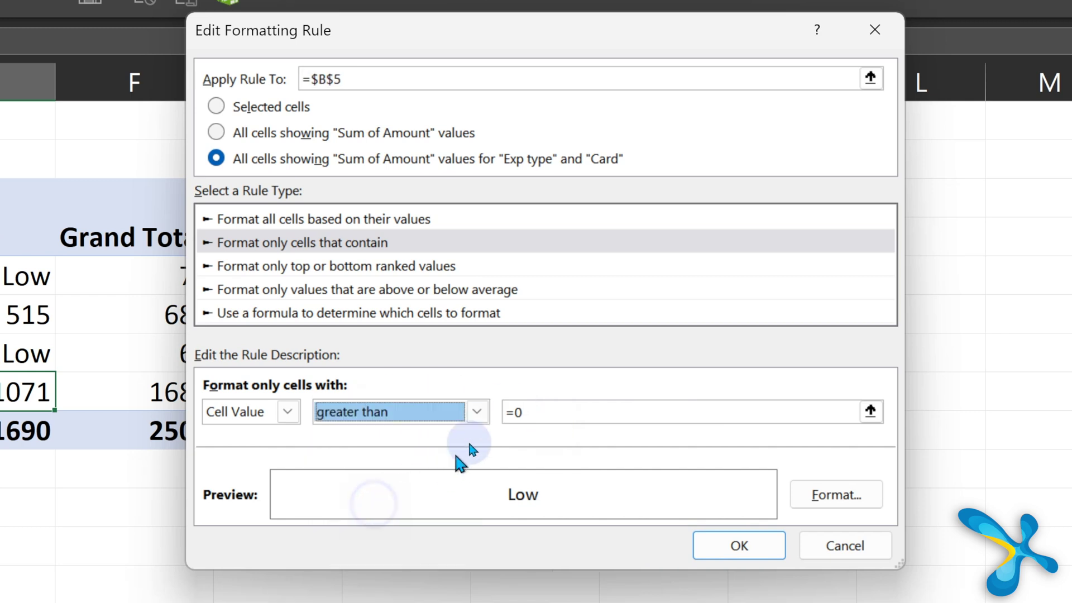
left_click(523, 412)
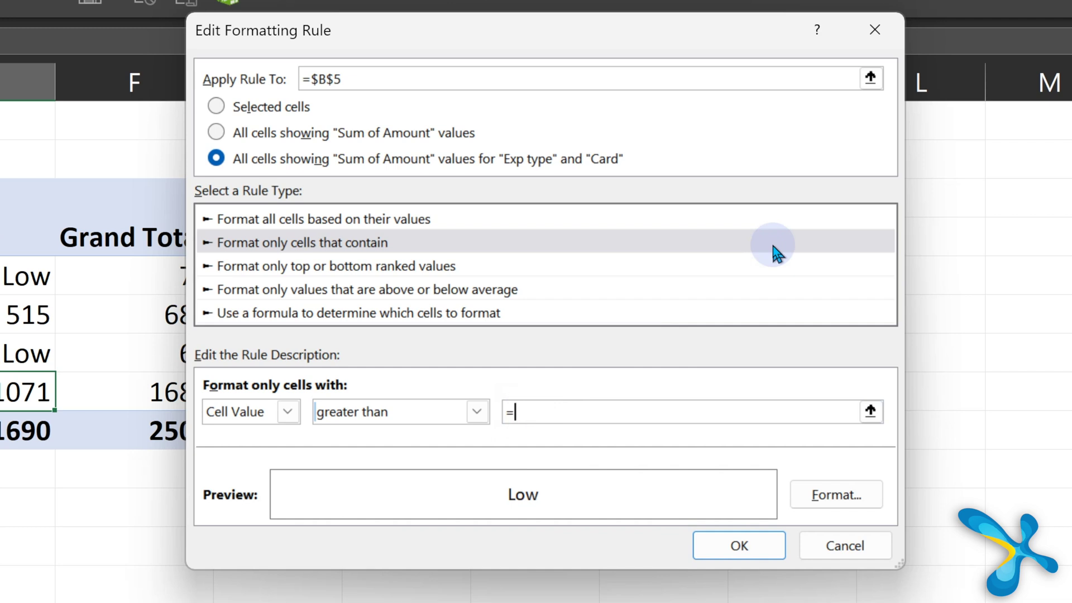
left_click(837, 495)
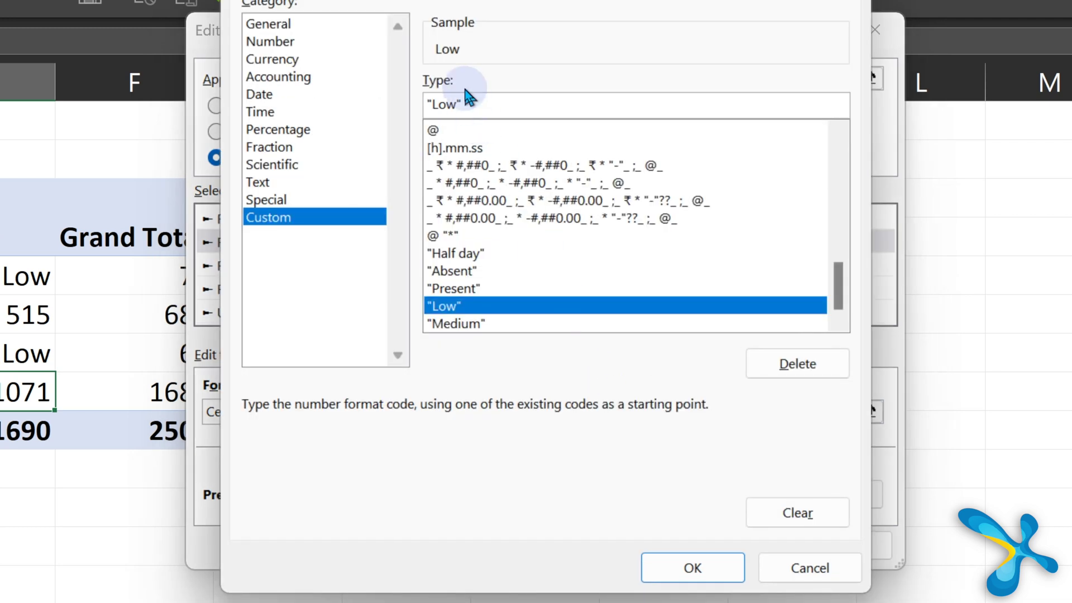
left_click_drag(468, 104, 427, 105)
type("\"High\"")
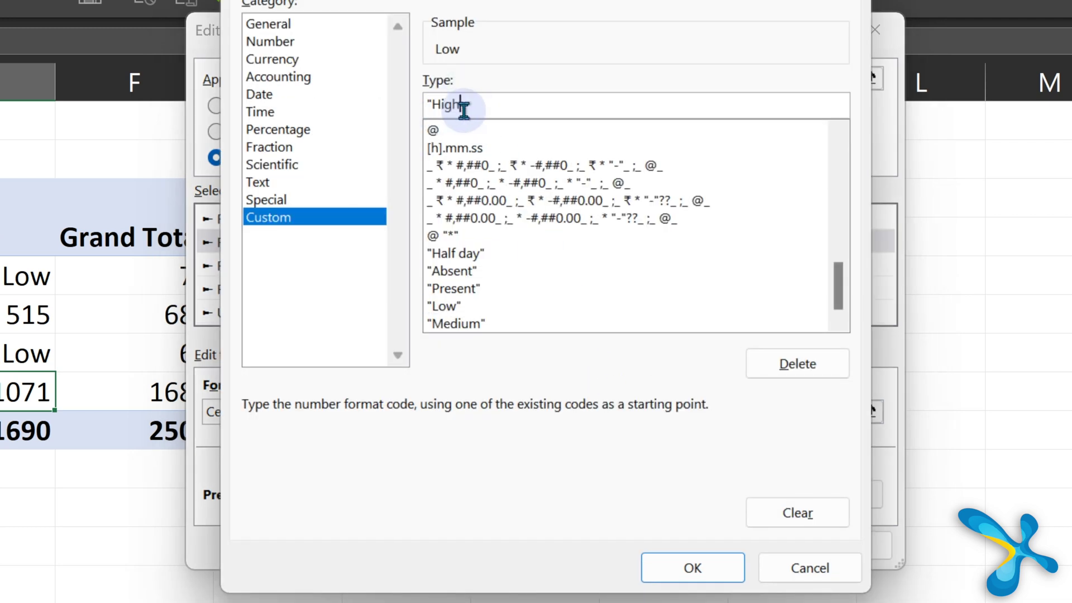
key("Return")
key("Return")
left_click(824, 448)
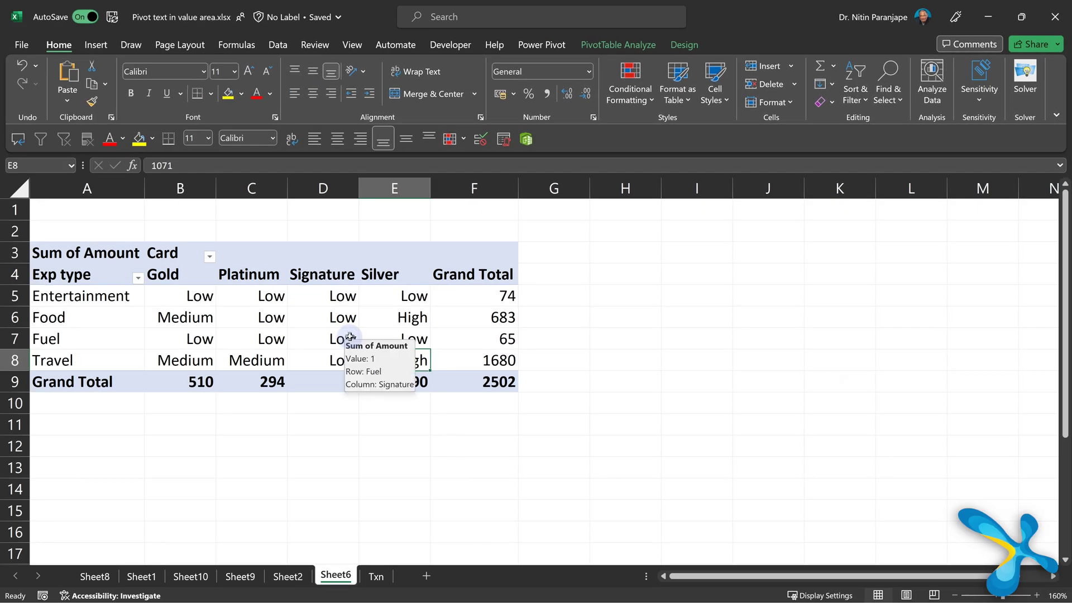
Place the Gender field in the pivot's Columns area, splitting each card into F and M
left_click(350, 336)
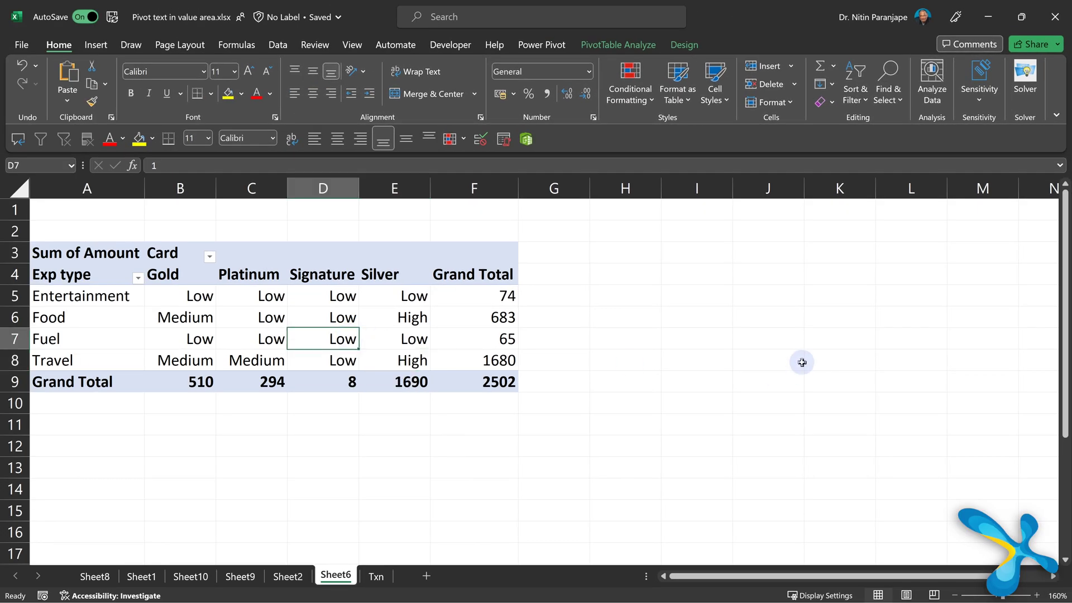
right_click(403, 323)
left_click(484, 312)
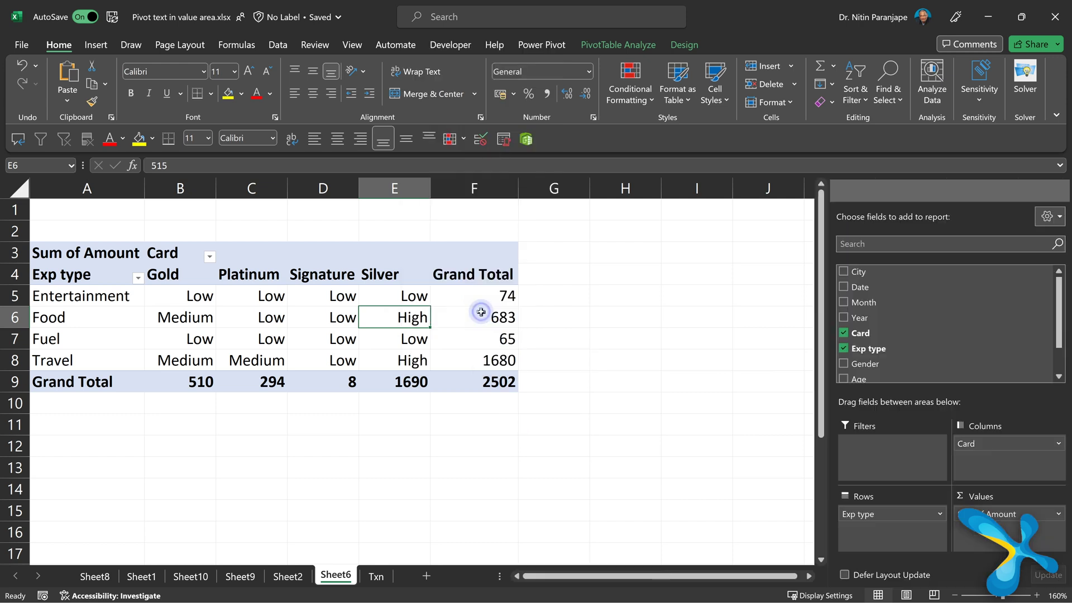
left_click_drag(853, 369, 980, 469)
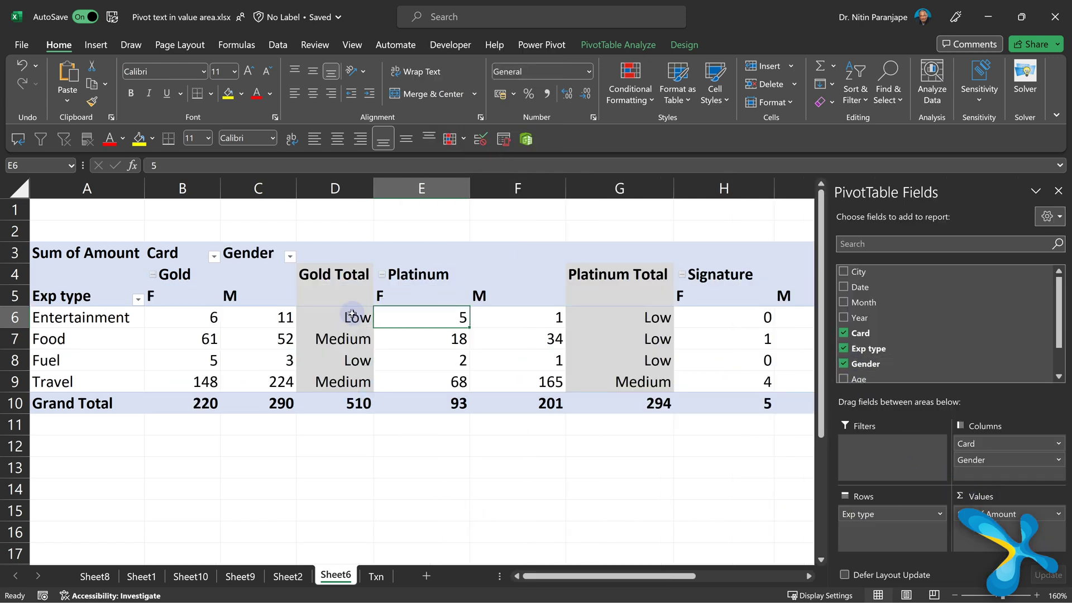
mouse_move(351, 315)
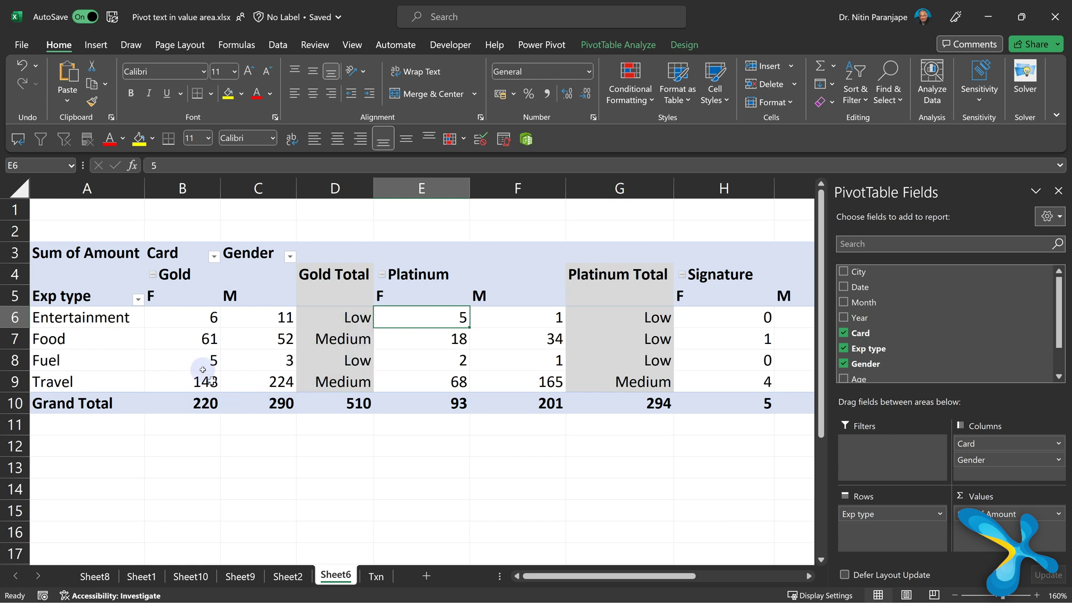
Select the Food Gold Total cell D7 and open its conditional formatting rules manager
left_click(344, 339)
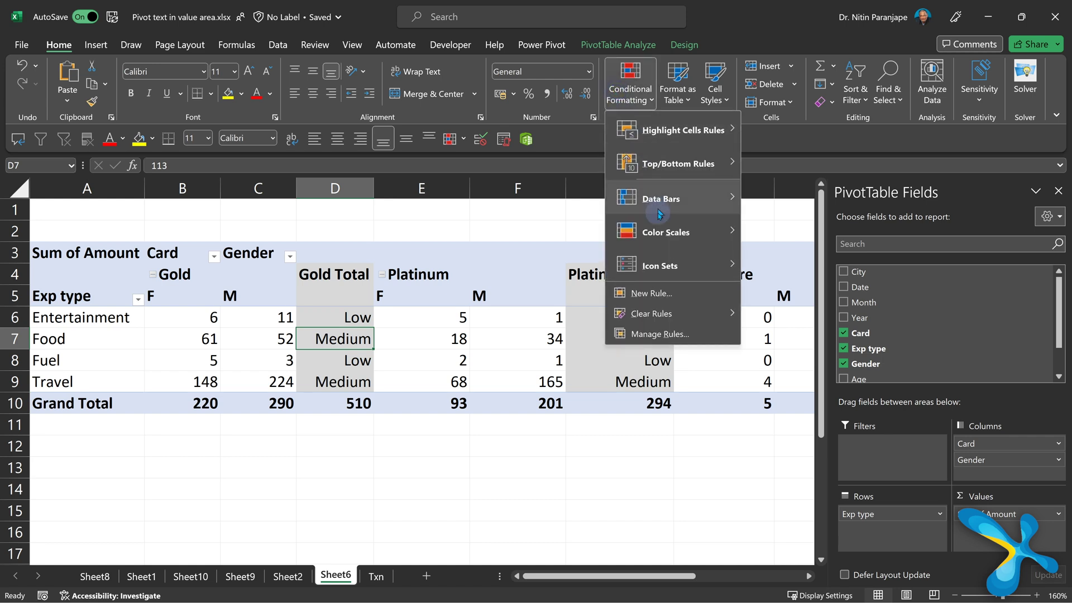
left_click(659, 334)
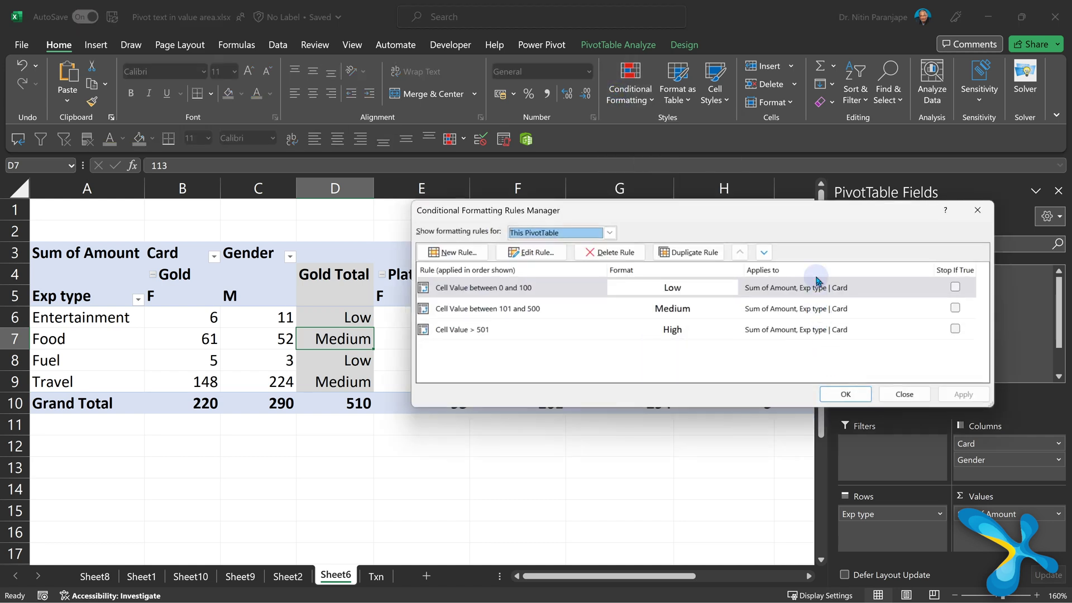